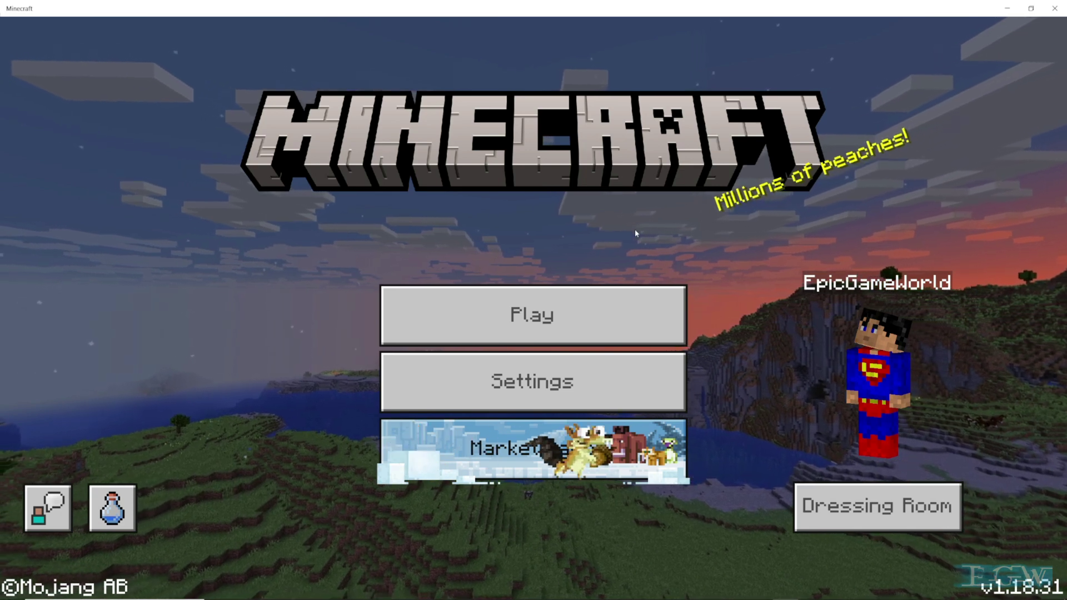
Step: Start creating a new blank local world from Play > Create New
{"action": "key", "text": "Tab"}
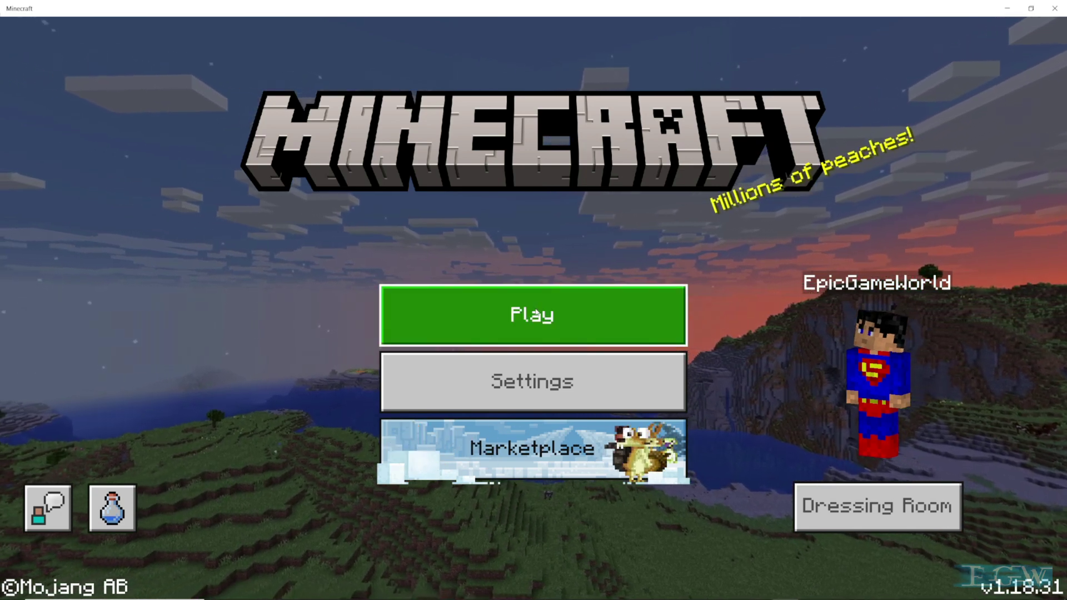
{"action": "left_click", "coordinate": [533, 315]}
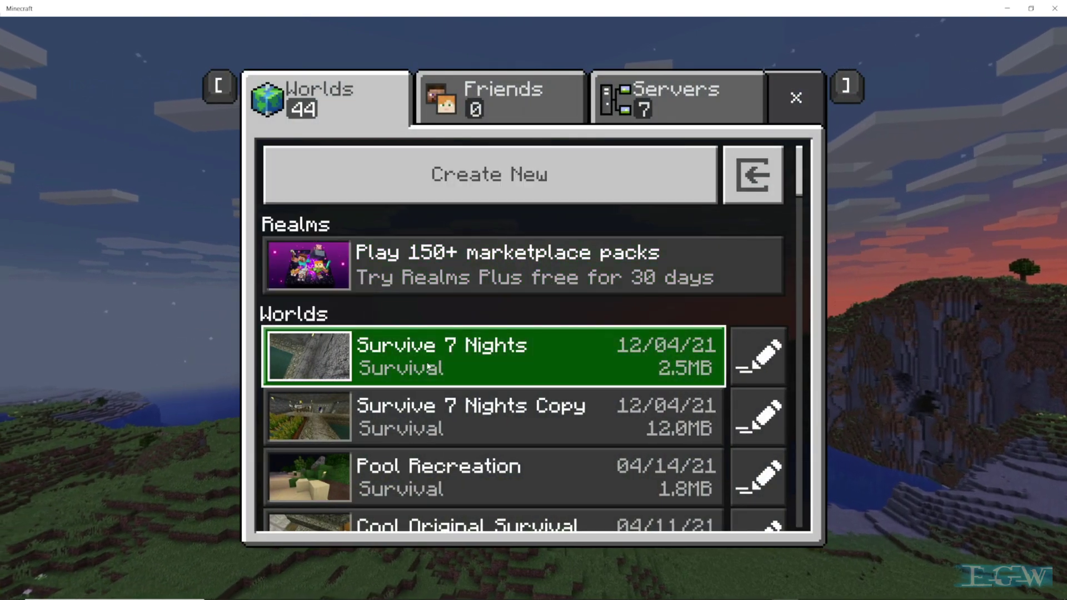
{"action": "left_click", "coordinate": [503, 165]}
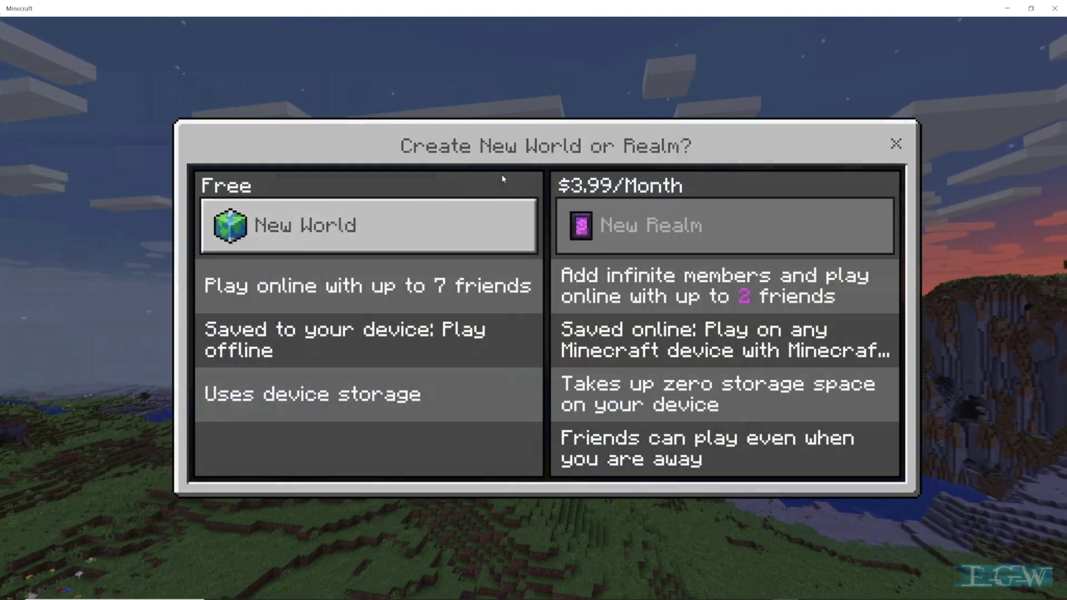
{"action": "left_click", "coordinate": [420, 231]}
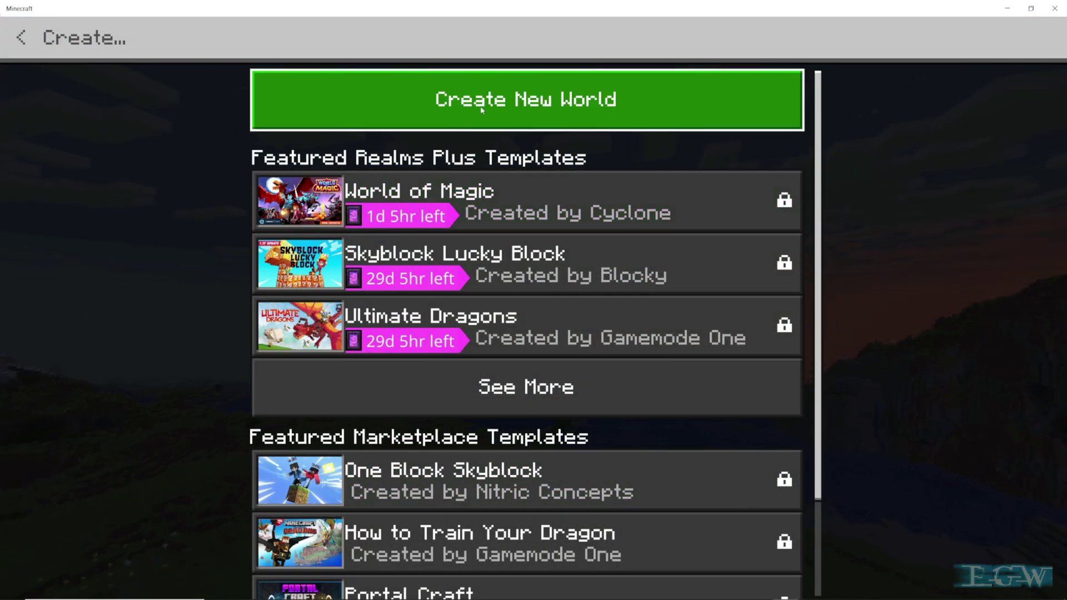
{"action": "left_click", "coordinate": [482, 110]}
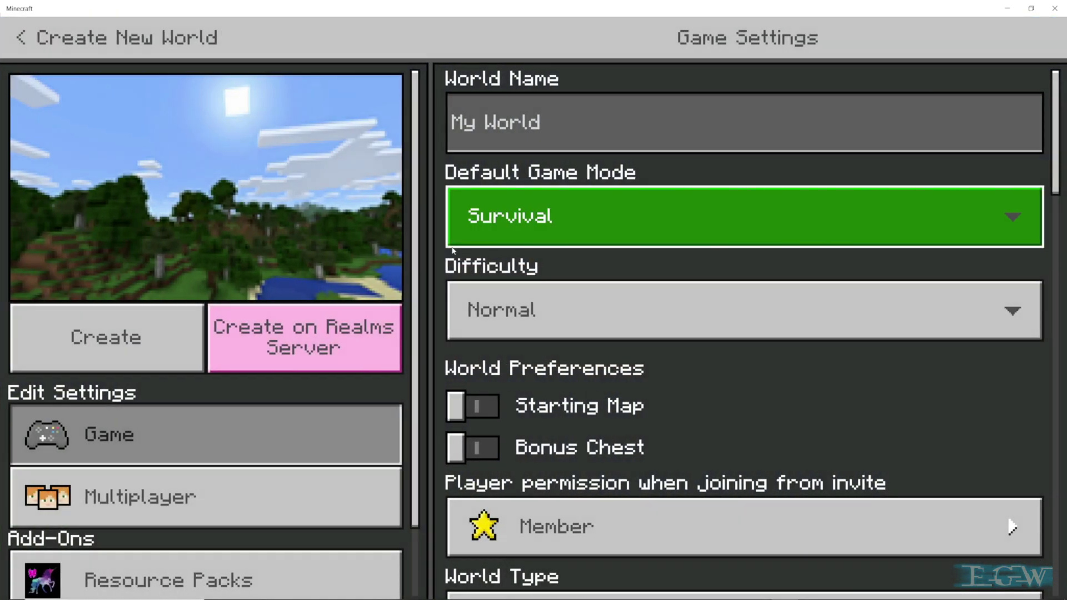
Step: Name the world 'Fix Crashed OBS File', set Creative mode, accept the achievements prompt, and create it
{"action": "left_click", "coordinate": [553, 134]}
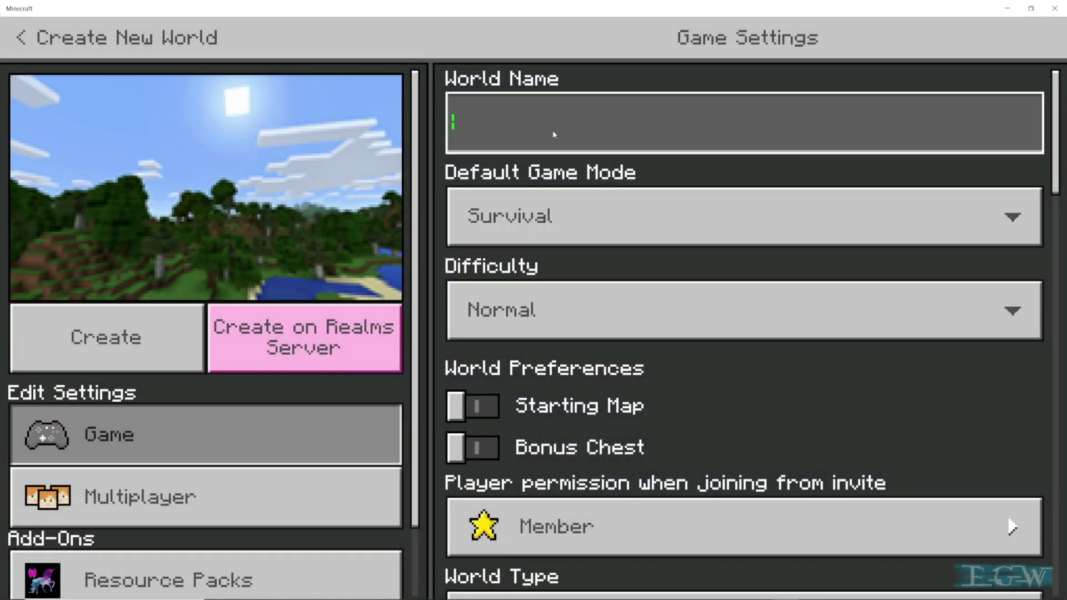
{"action": "type", "text": "Fix Cras"}
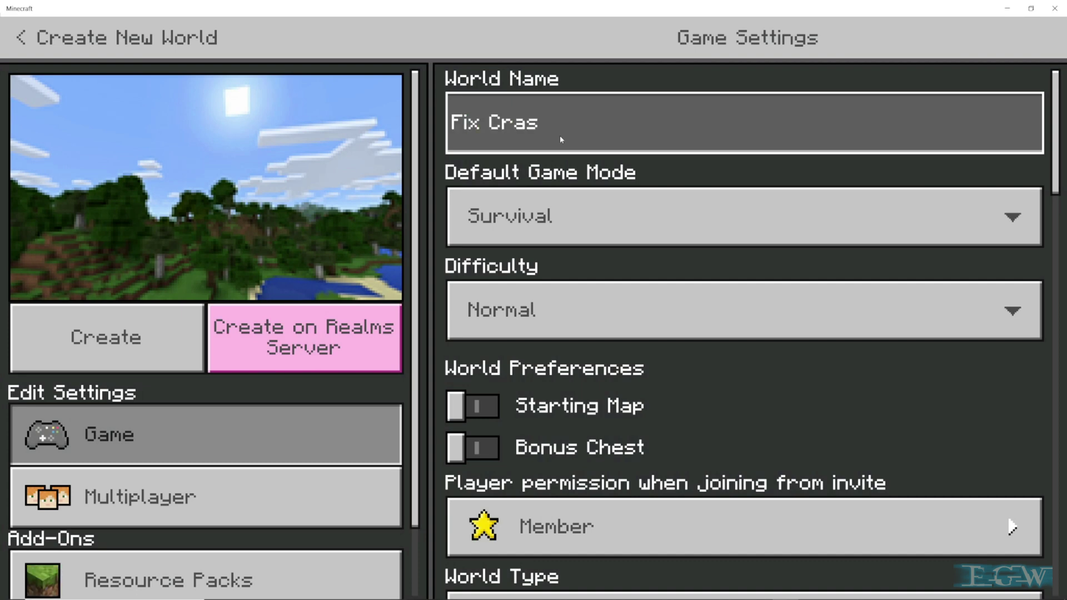
{"action": "type", "text": "hed OBS"}
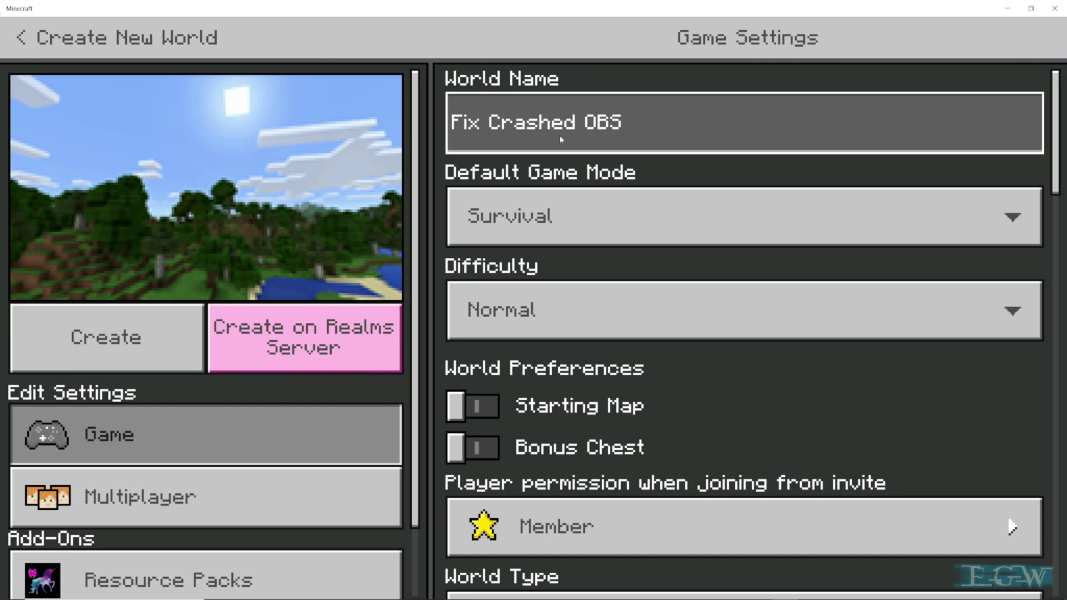
{"action": "type", "text": " File"}
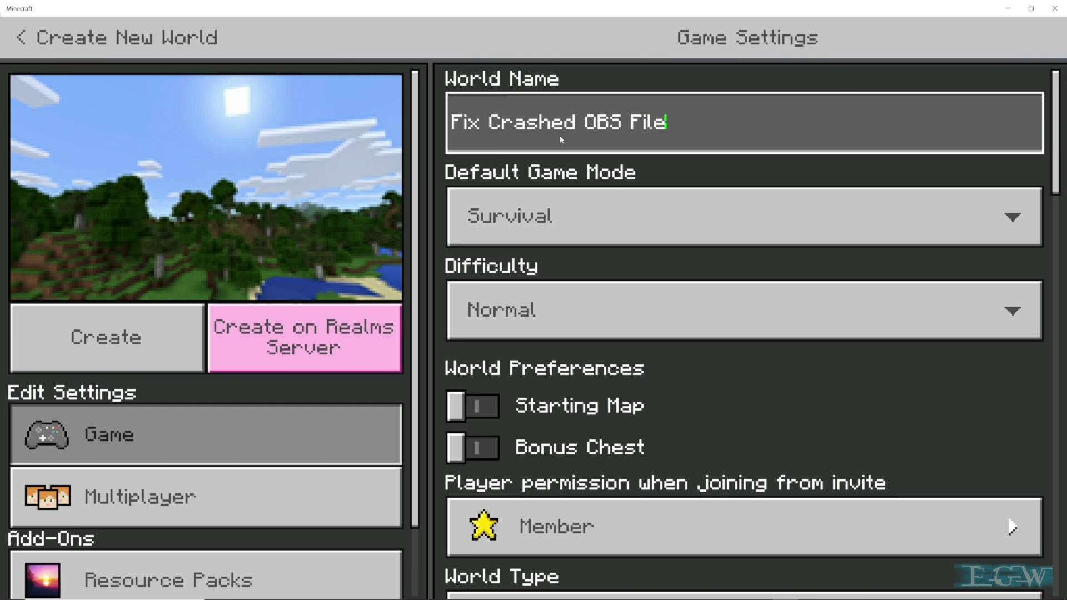
{"action": "left_click", "coordinate": [565, 210]}
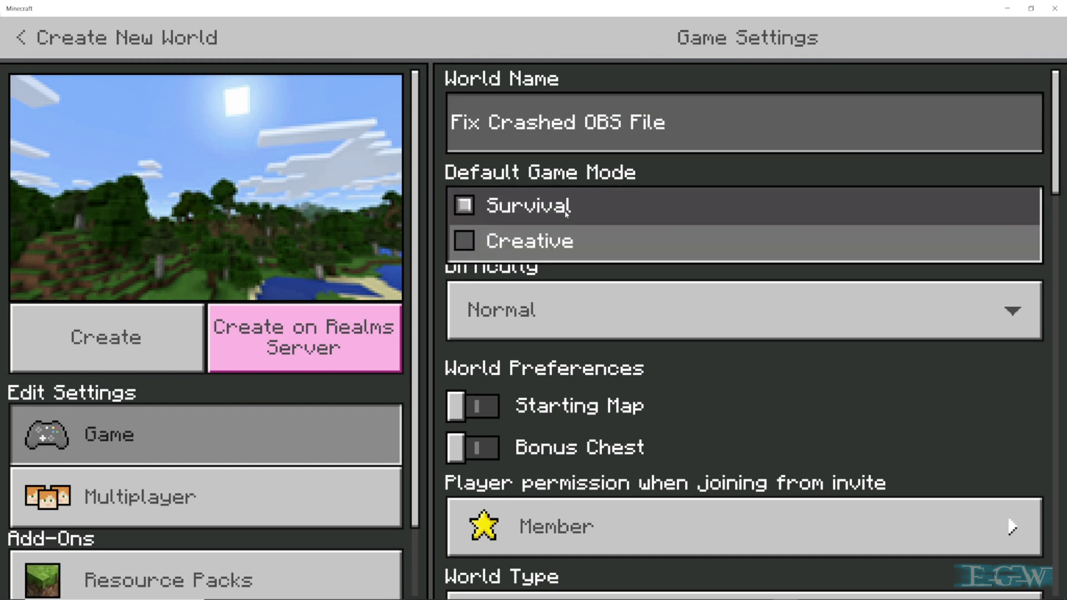
{"action": "left_click", "coordinate": [503, 244]}
{"action": "left_click", "coordinate": [504, 351]}
{"action": "left_click", "coordinate": [153, 337]}
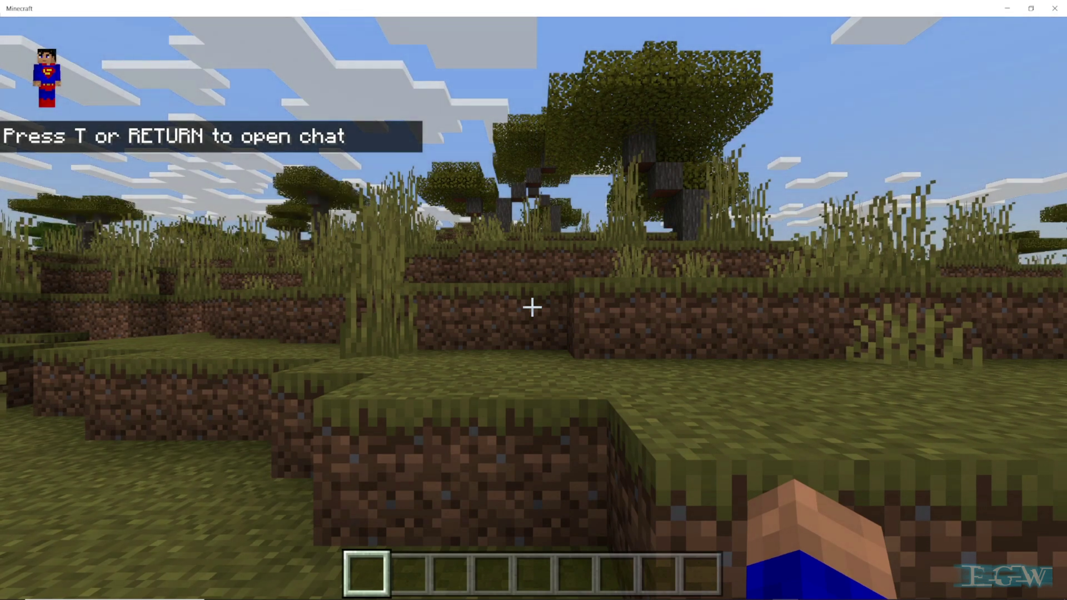
Step: Walk to a savanna tree, break three log blocks, head toward the water, and pause
{"action": "key", "text": "w"}
{"action": "key", "text": "w"}
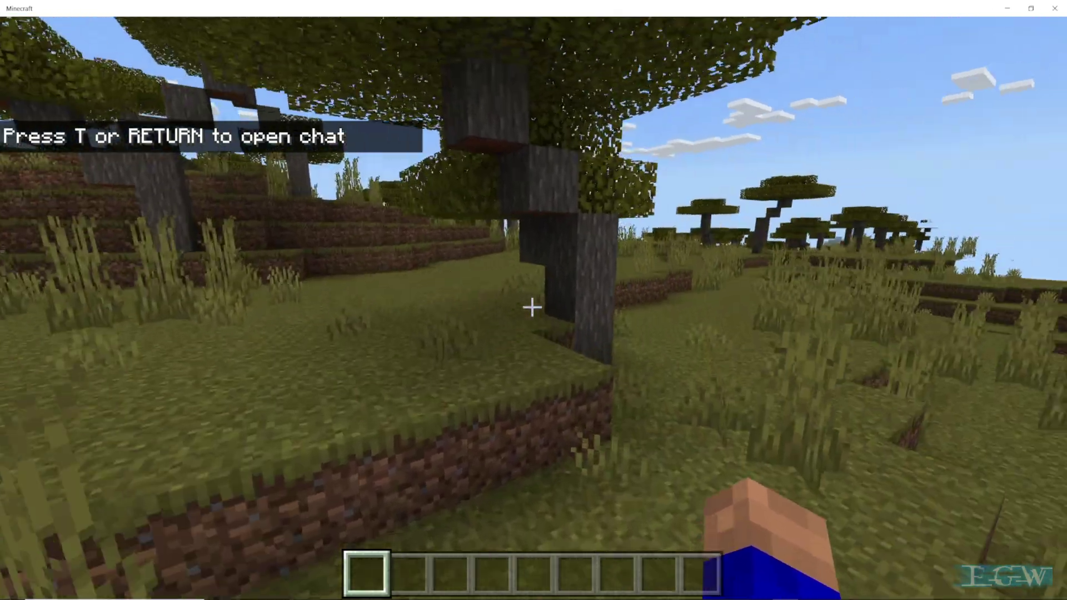
{"action": "key", "text": "w"}
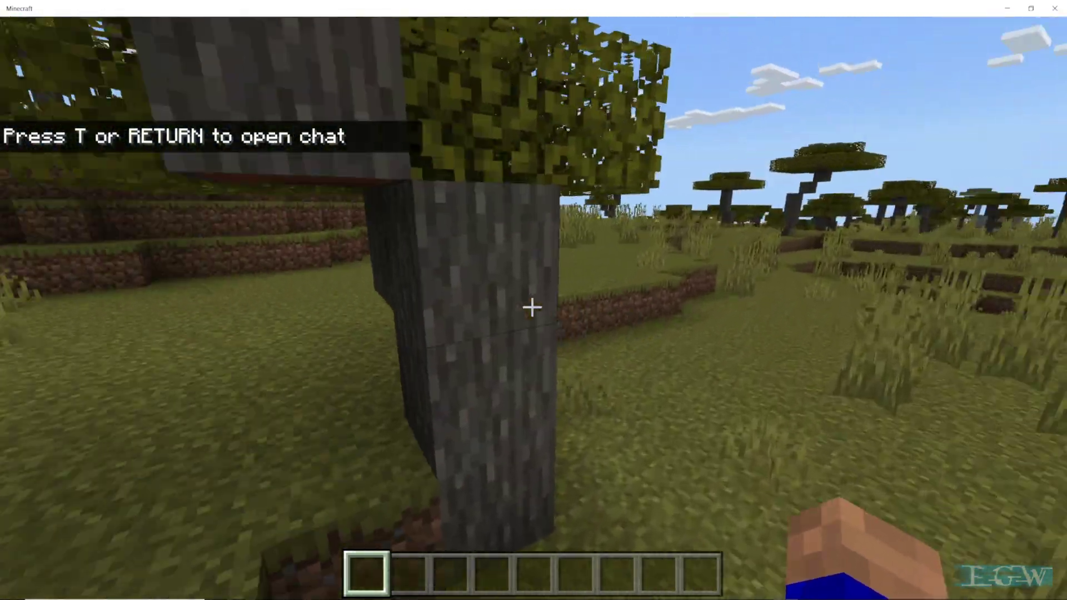
{"action": "left_click", "coordinate": [532, 307]}
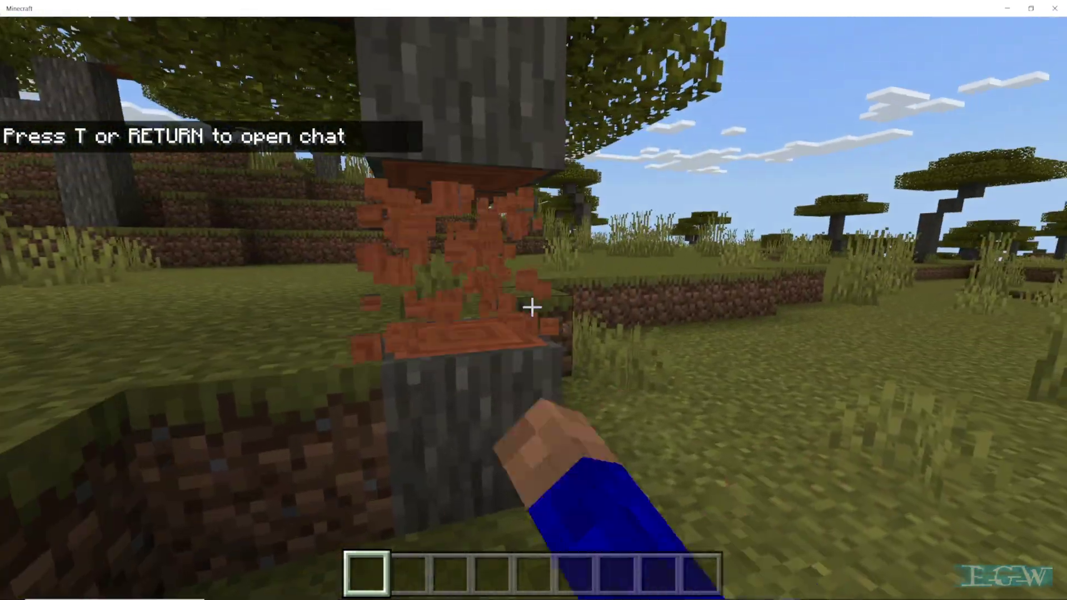
{"action": "left_click", "coordinate": [532, 307]}
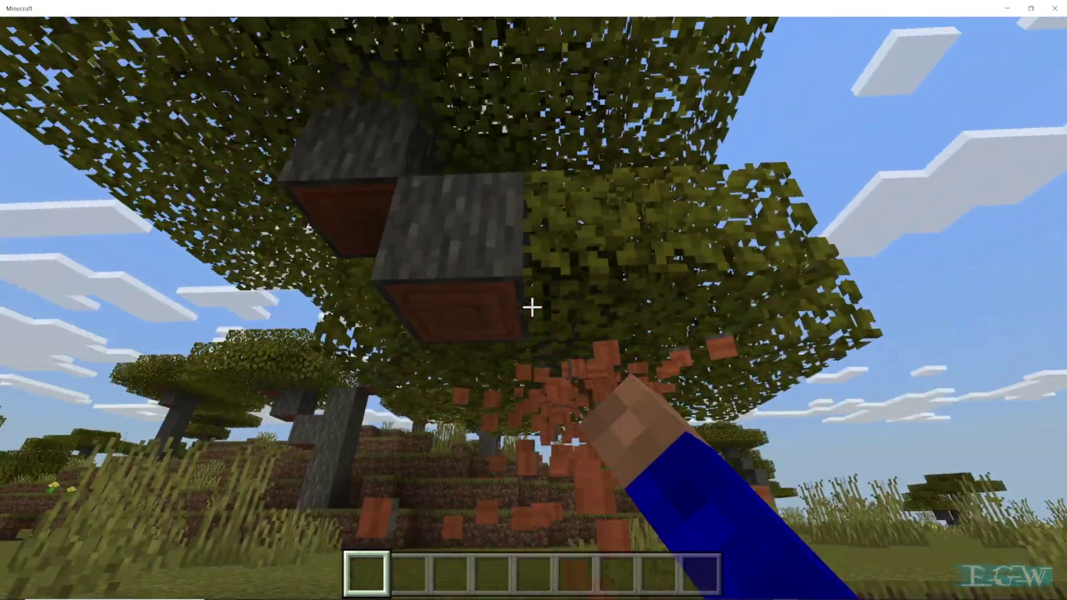
{"action": "left_click", "coordinate": [532, 307]}
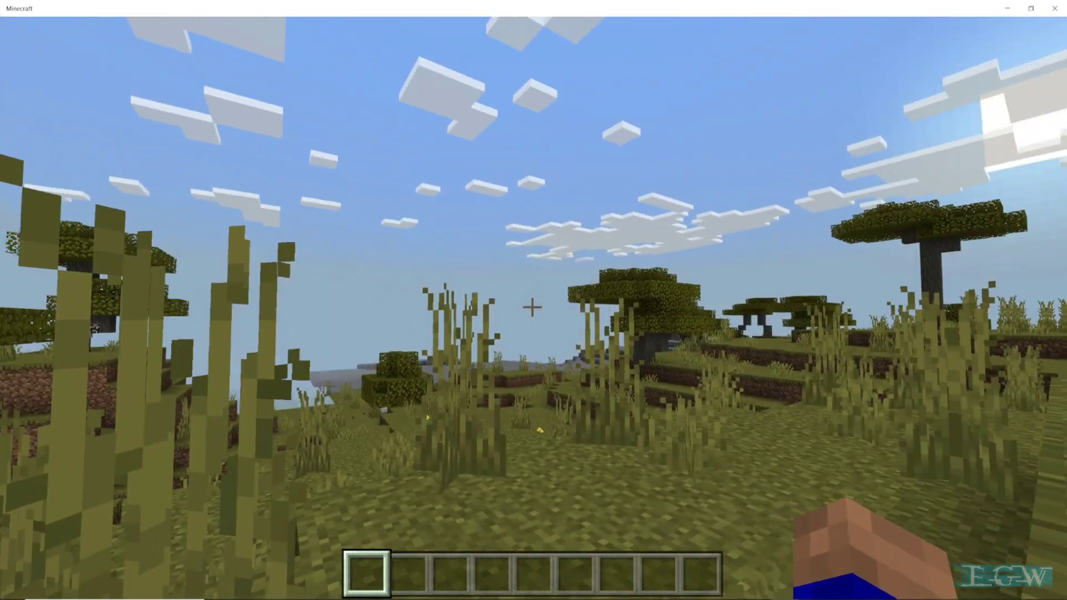
{"action": "key", "text": "w"}
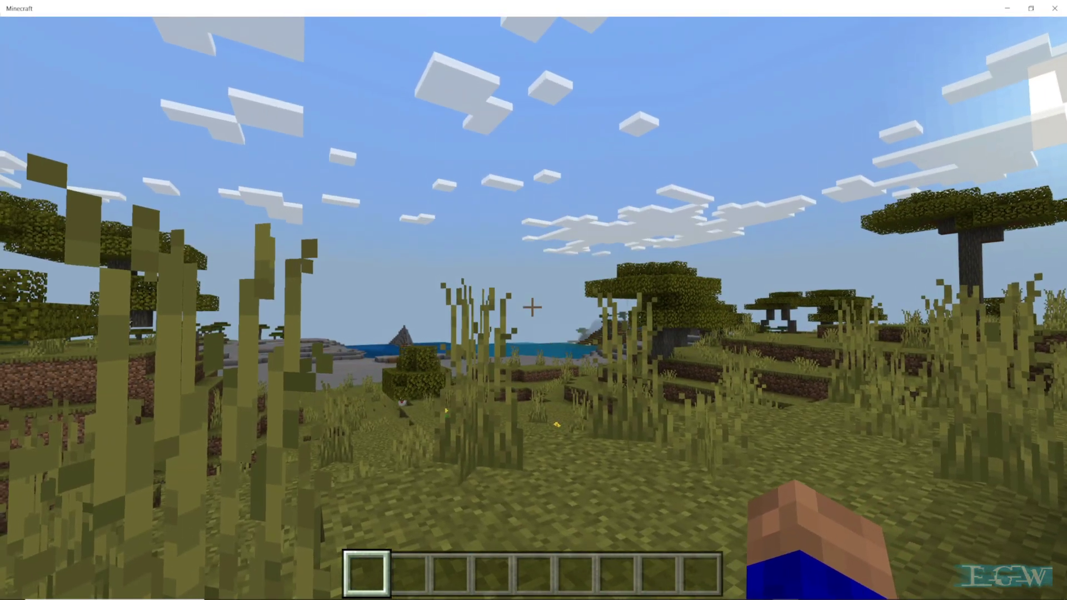
{"action": "key", "text": "Escape"}
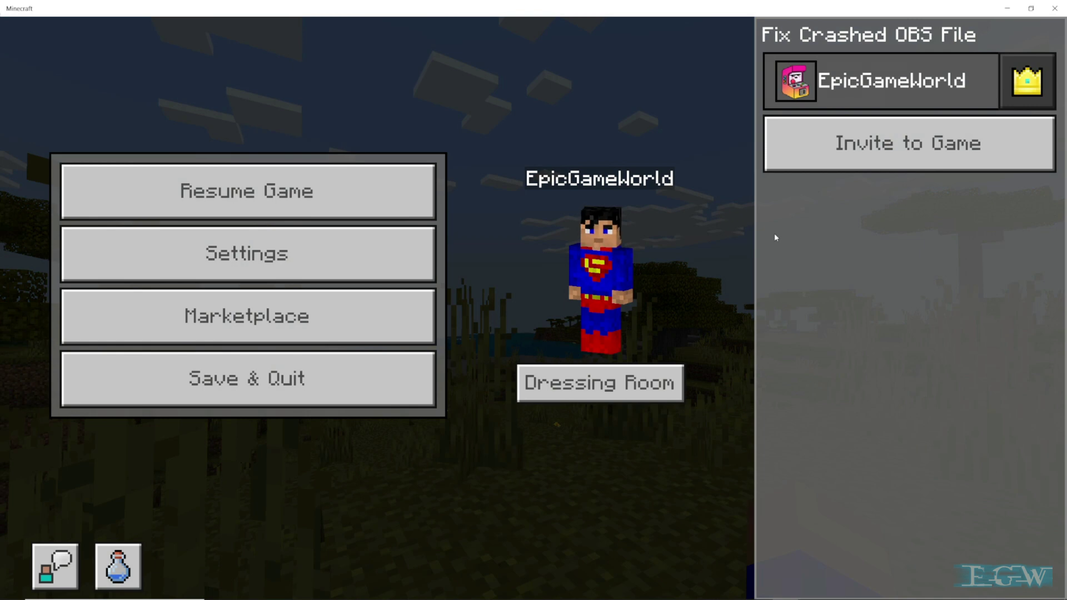
Step: Minimize Minecraft and end the duplicate OBS Studio task in Task Manager
{"action": "left_click", "coordinate": [1029, 9]}
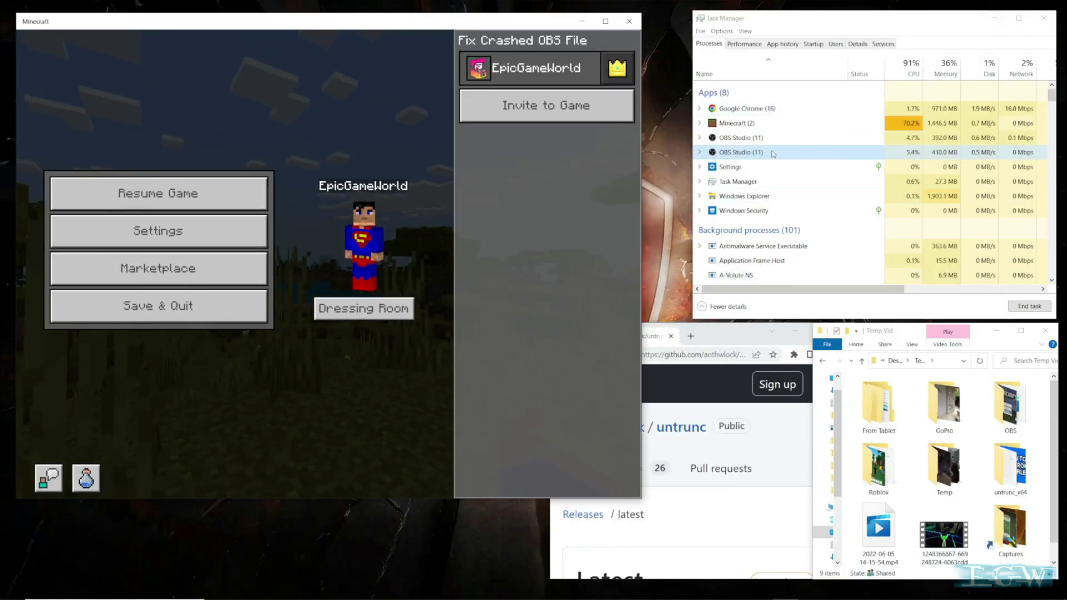
{"action": "right_click", "coordinate": [738, 156]}
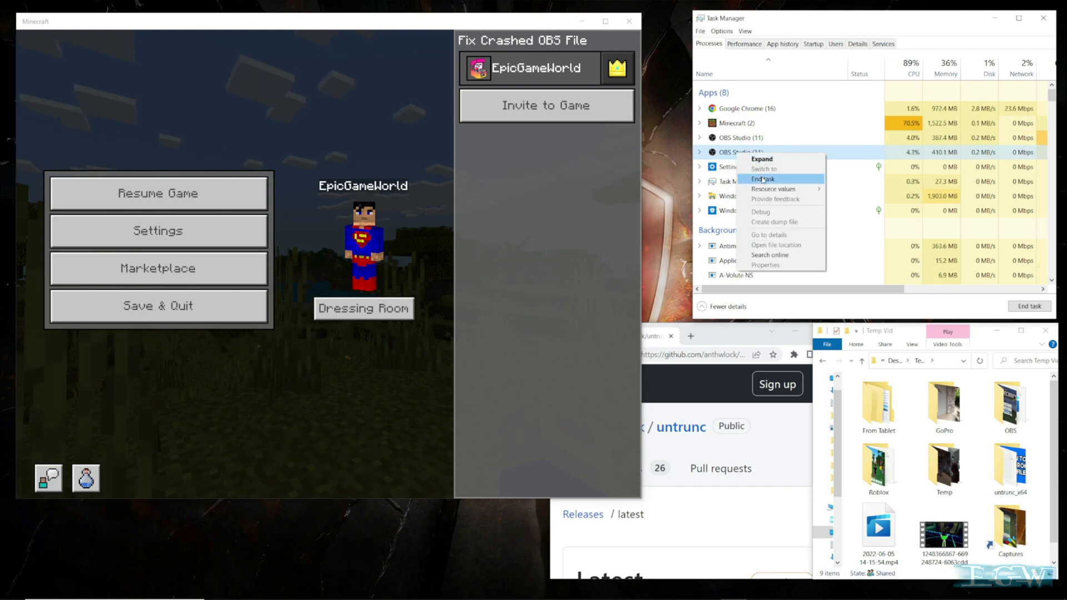
{"action": "left_click", "coordinate": [763, 179]}
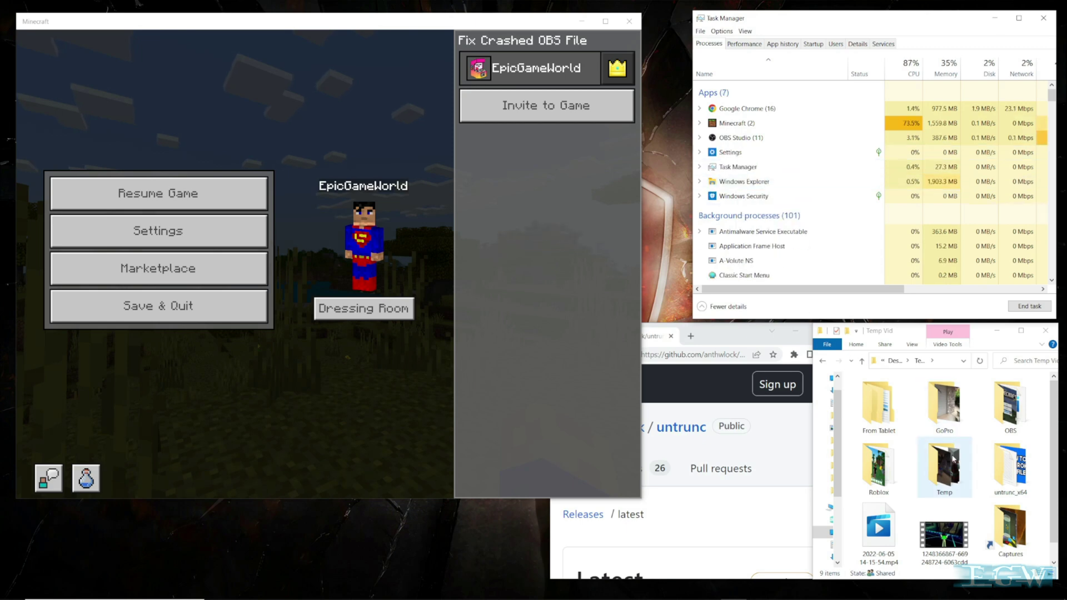
Step: Open the OBS recordings folder, close Task Manager, and select the newest recording
{"action": "double_click", "coordinate": [1009, 409]}
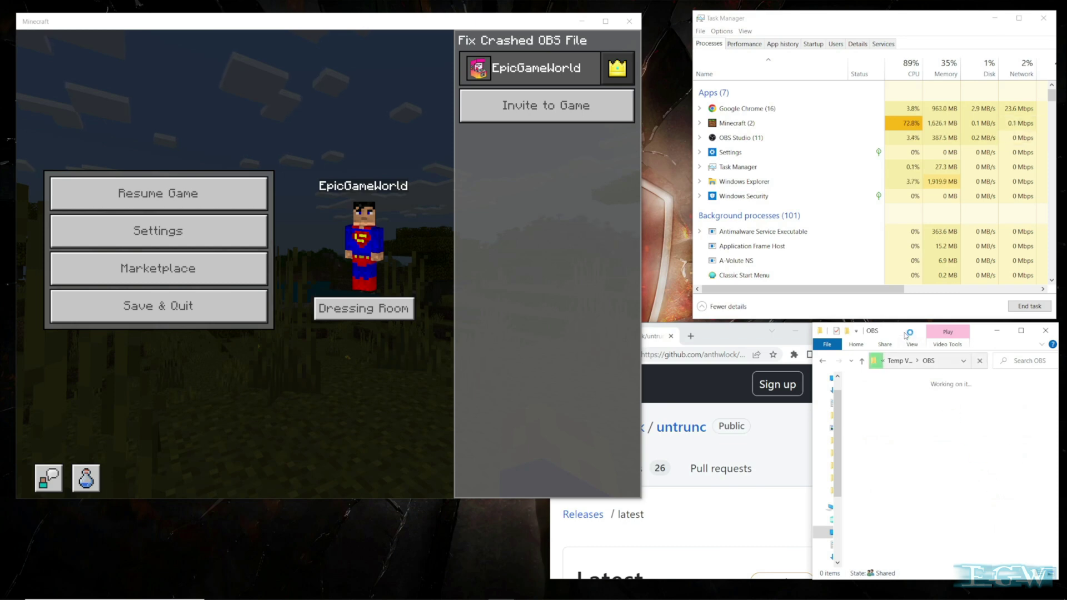
{"action": "left_click", "coordinate": [1042, 18]}
{"action": "left_click_drag", "start_coordinate": [981, 333], "coordinate": [857, 74]}
{"action": "left_click", "coordinate": [751, 155]}
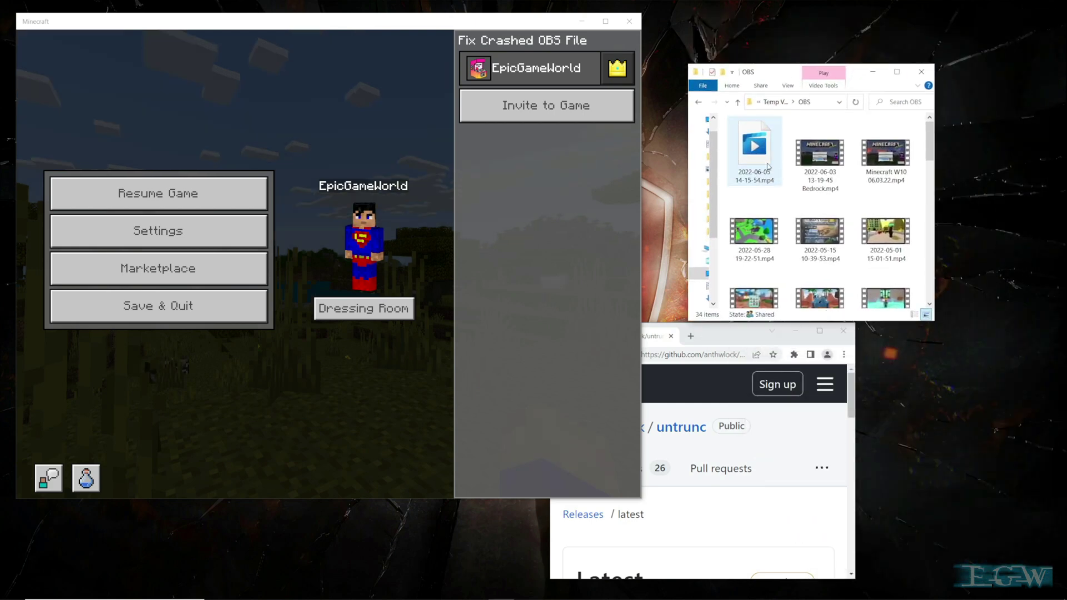
{"action": "left_click", "coordinate": [630, 22]}
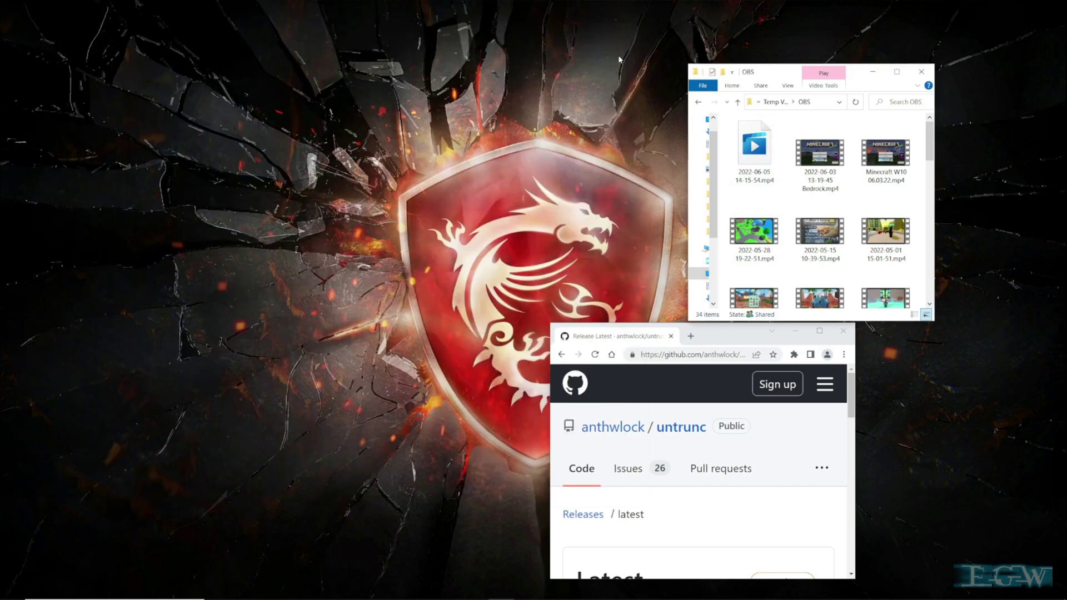
{"action": "left_click", "coordinate": [761, 159]}
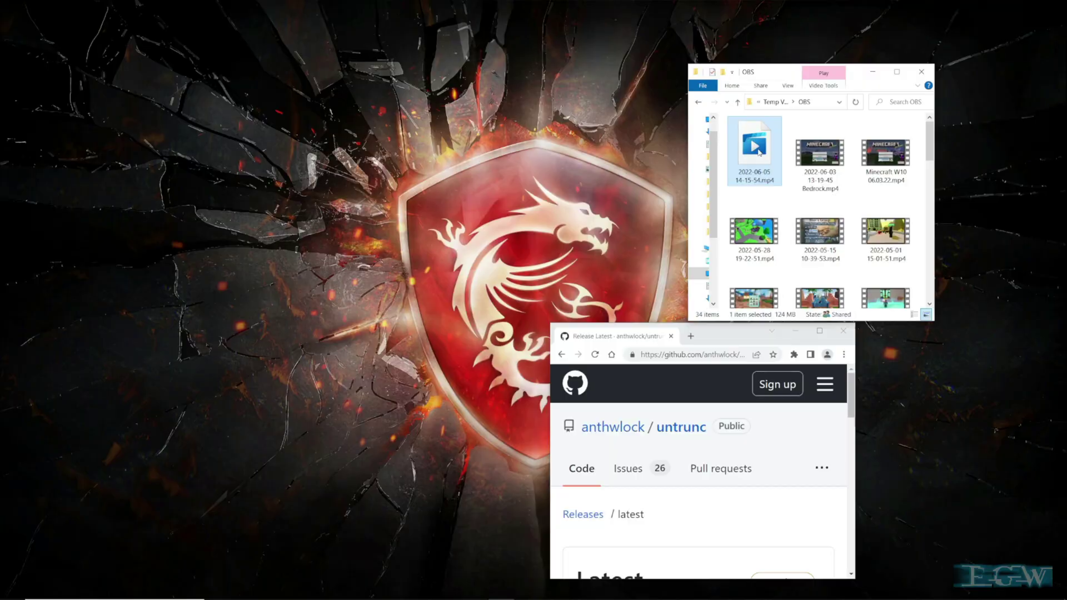
{"action": "double_click", "coordinate": [759, 152]}
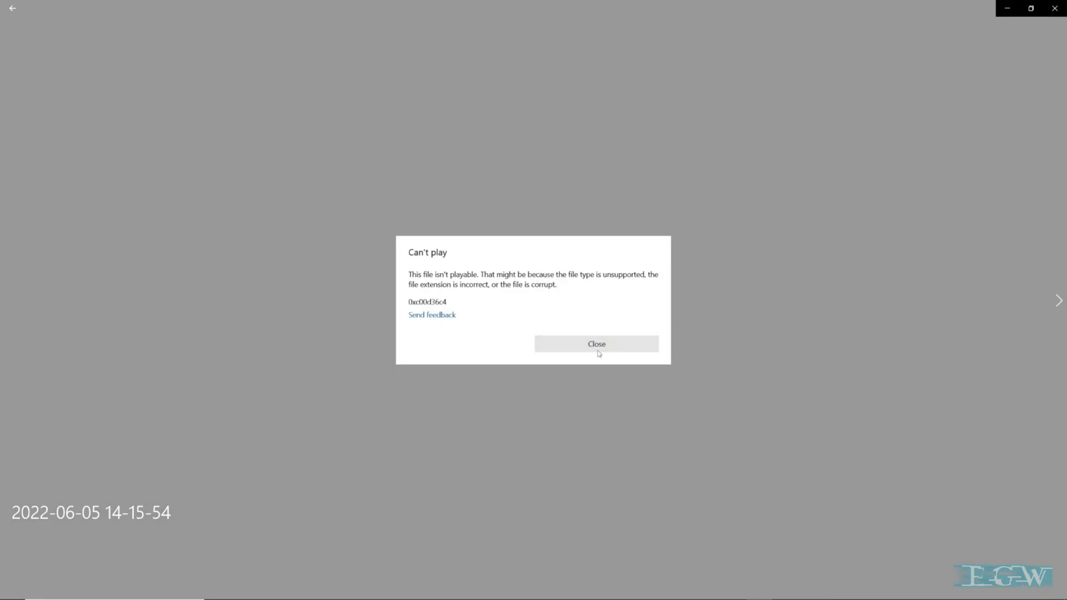
{"action": "left_click", "coordinate": [597, 344]}
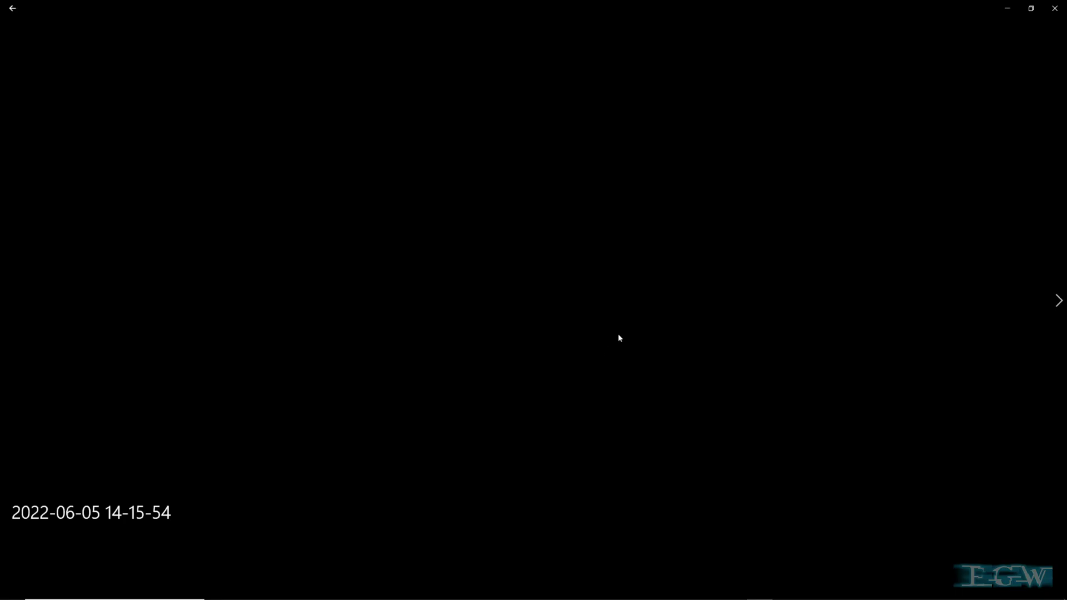
{"action": "left_click", "coordinate": [1061, 11]}
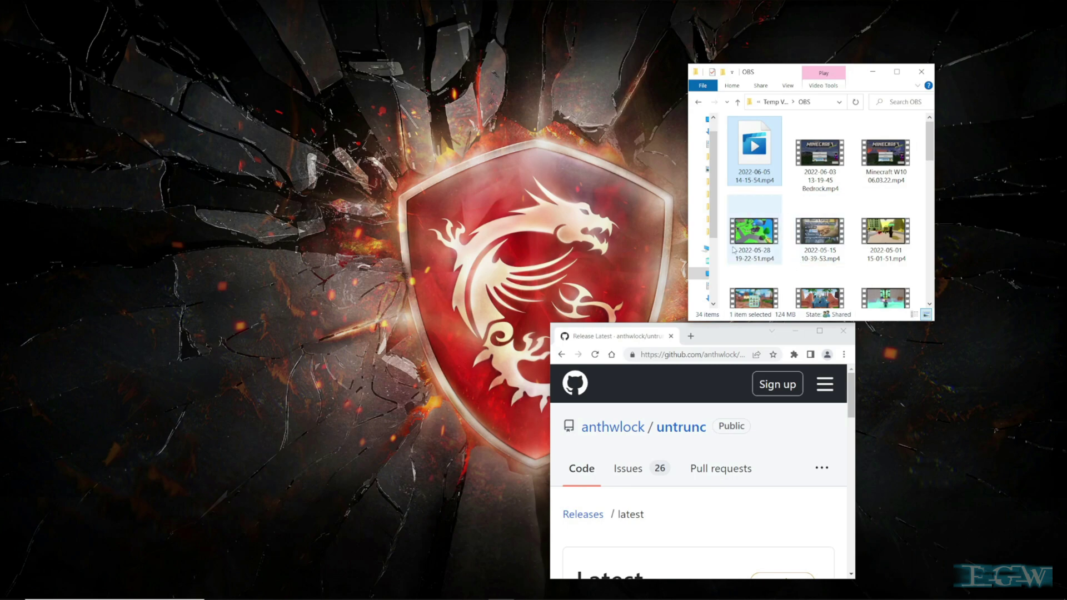
Step: Review the untrunc release page in Chrome, then restore and move the browser aside
{"action": "left_click", "coordinate": [816, 334]}
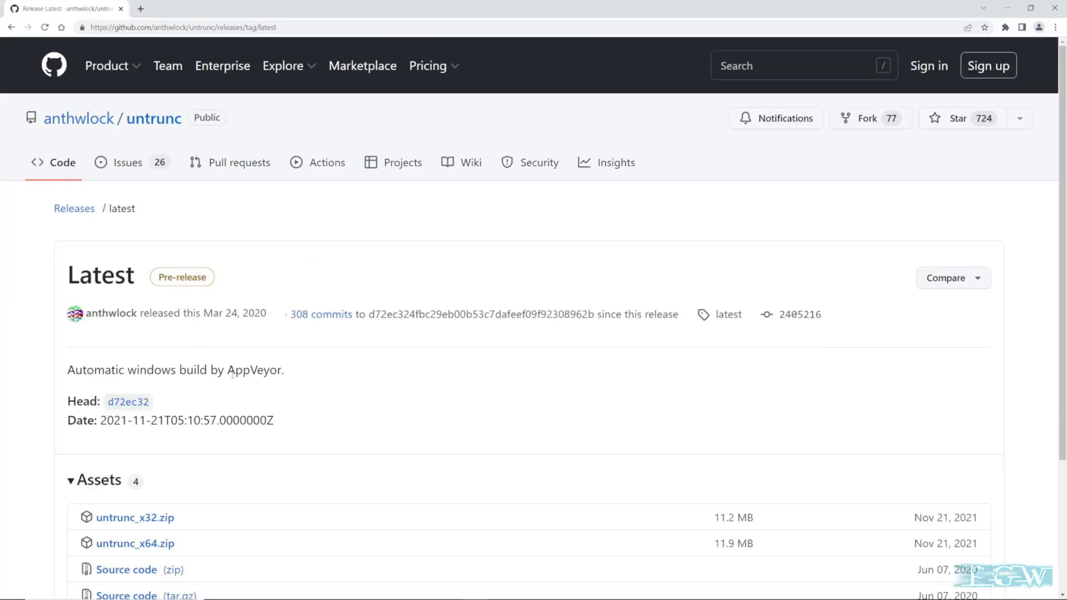
{"action": "scroll", "coordinate": [234, 378], "scroll_direction": "down", "scroll_amount": 3}
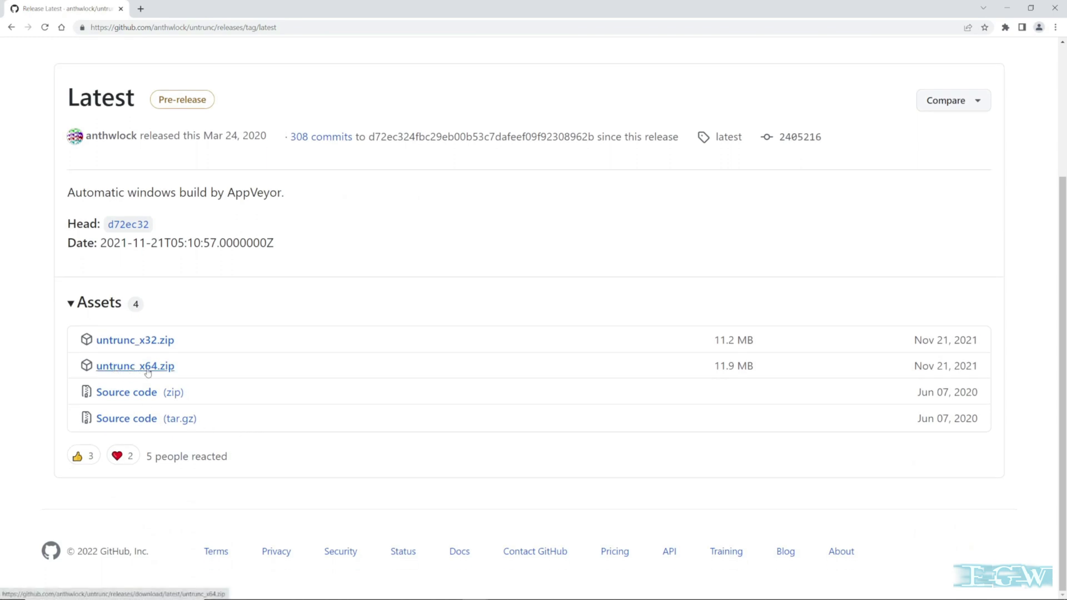
{"action": "scroll", "coordinate": [473, 347], "scroll_direction": "up", "scroll_amount": 3}
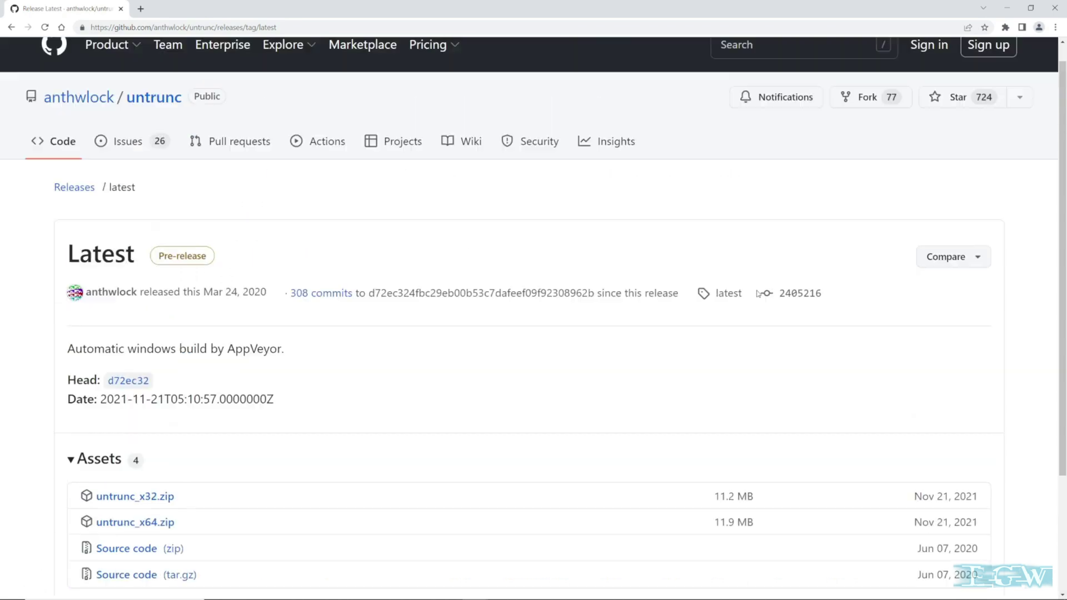
{"action": "left_click", "coordinate": [1031, 9]}
{"action": "left_click_drag", "start_coordinate": [738, 336], "coordinate": [624, 315]}
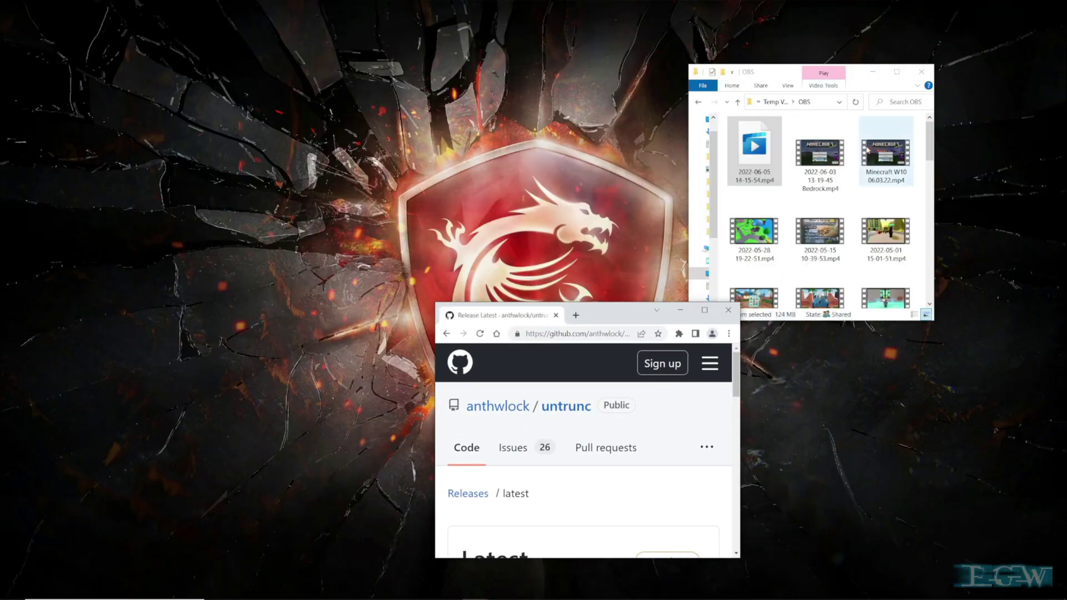
Step: Maximize File Explorer, go up to Temp Vid, and open the untrunc_x64 folder
{"action": "left_click", "coordinate": [900, 77]}
{"action": "key", "text": "alt+Up"}
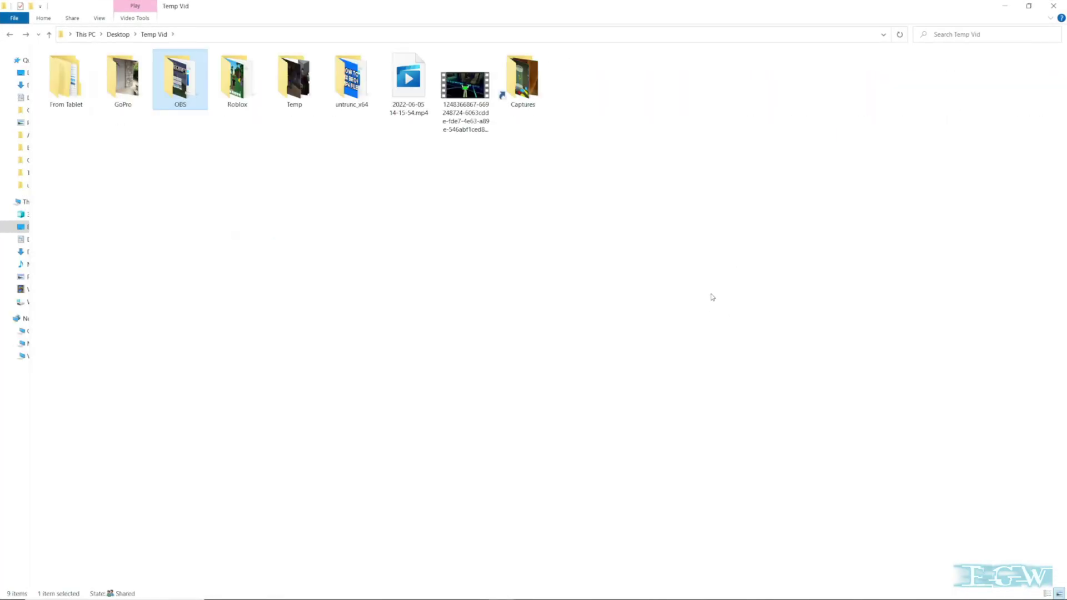
{"action": "double_click", "coordinate": [337, 91]}
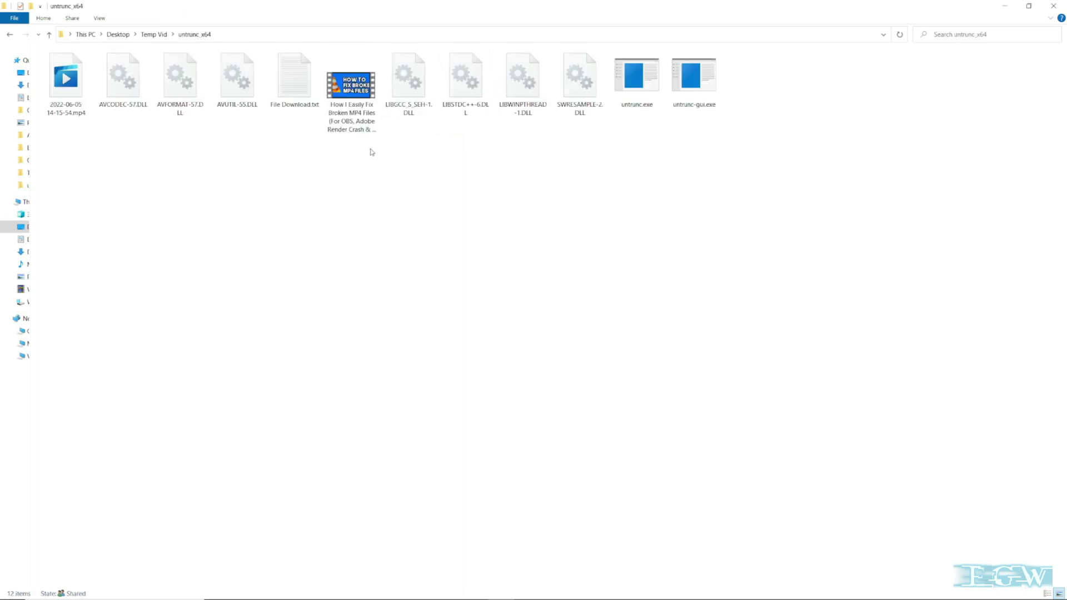
Step: Launch untrunc-gui and choose the 2022-05-28 OBS video as the reference file
{"action": "double_click", "coordinate": [698, 85]}
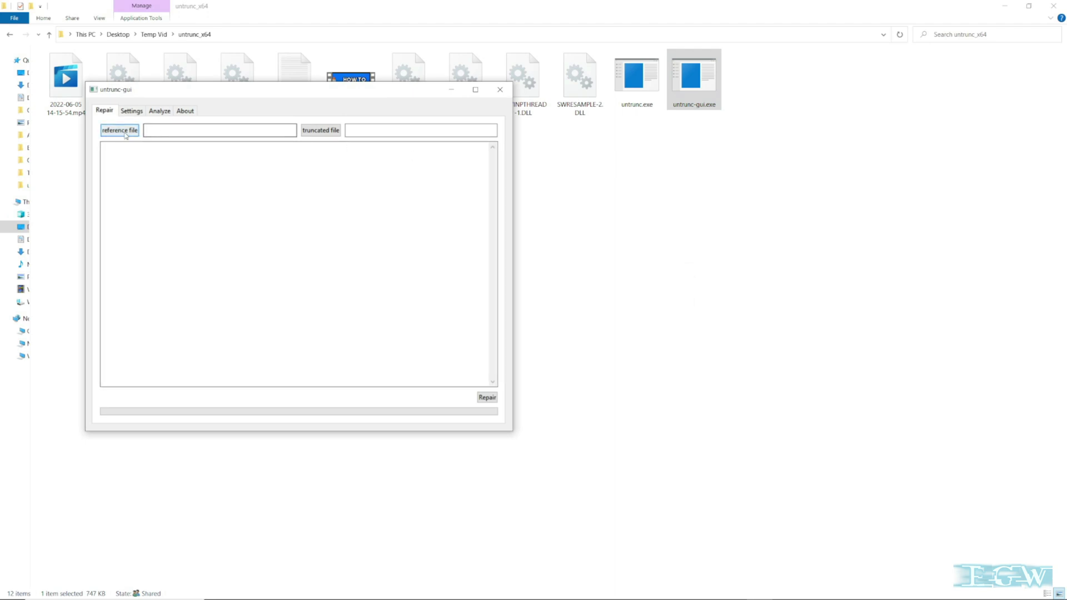
{"action": "left_click", "coordinate": [127, 133]}
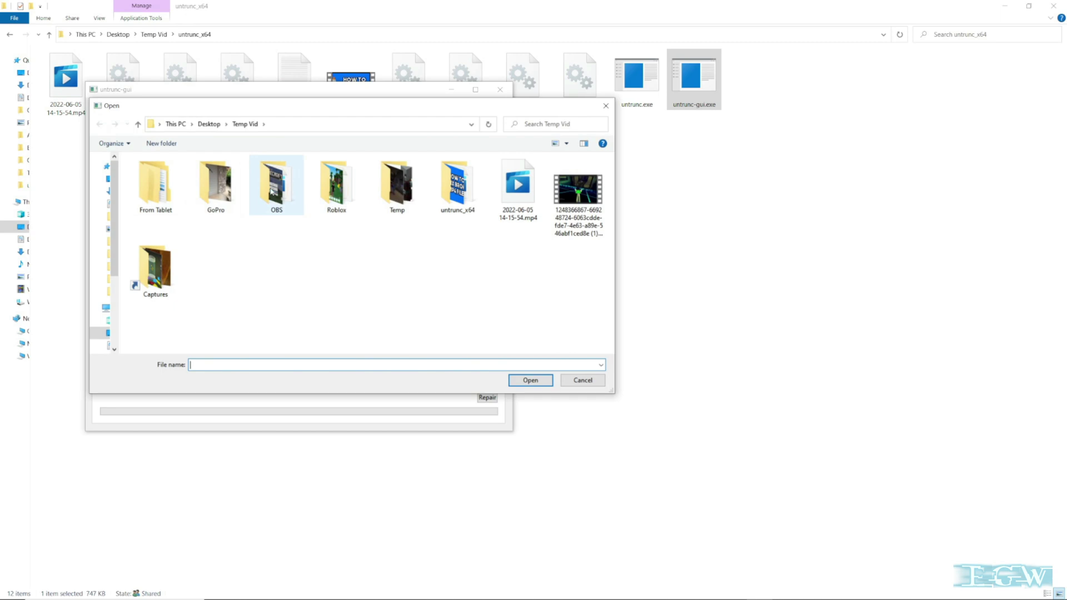
{"action": "double_click", "coordinate": [278, 180]}
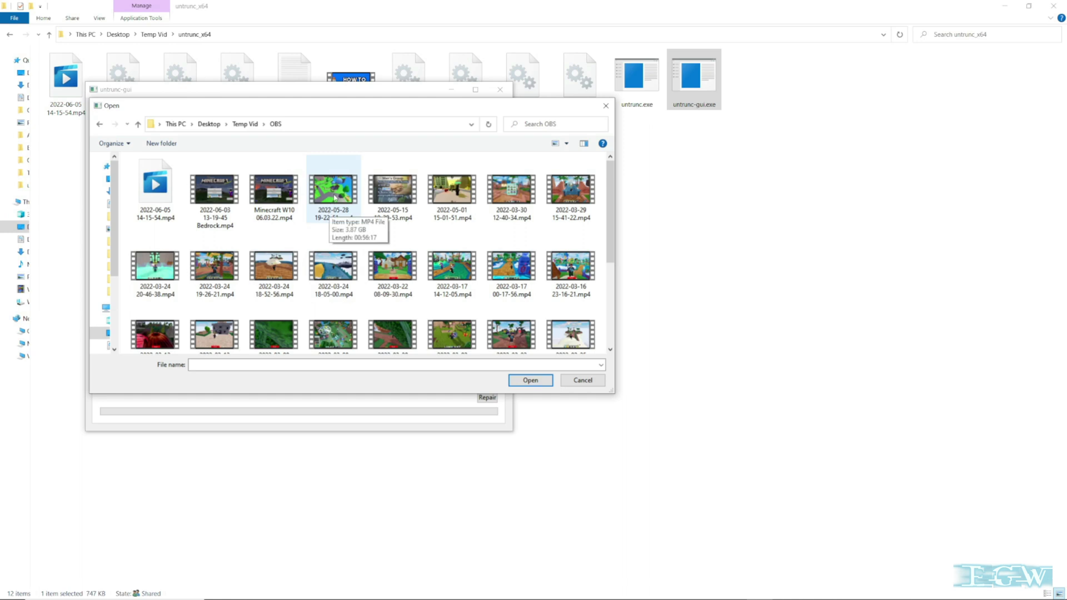
{"action": "double_click", "coordinate": [335, 192]}
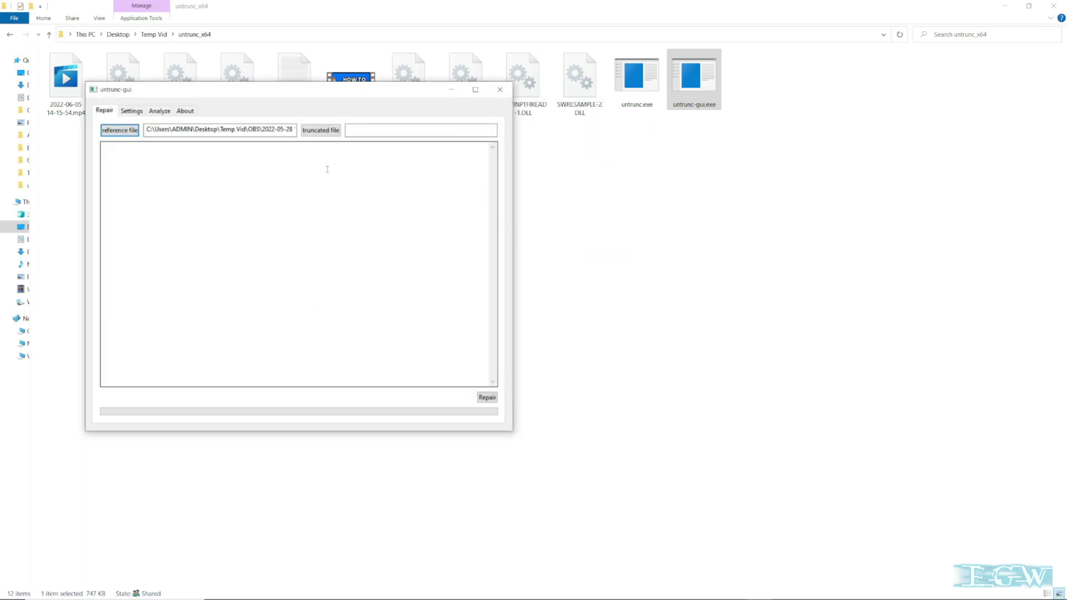
{"action": "left_click", "coordinate": [328, 134]}
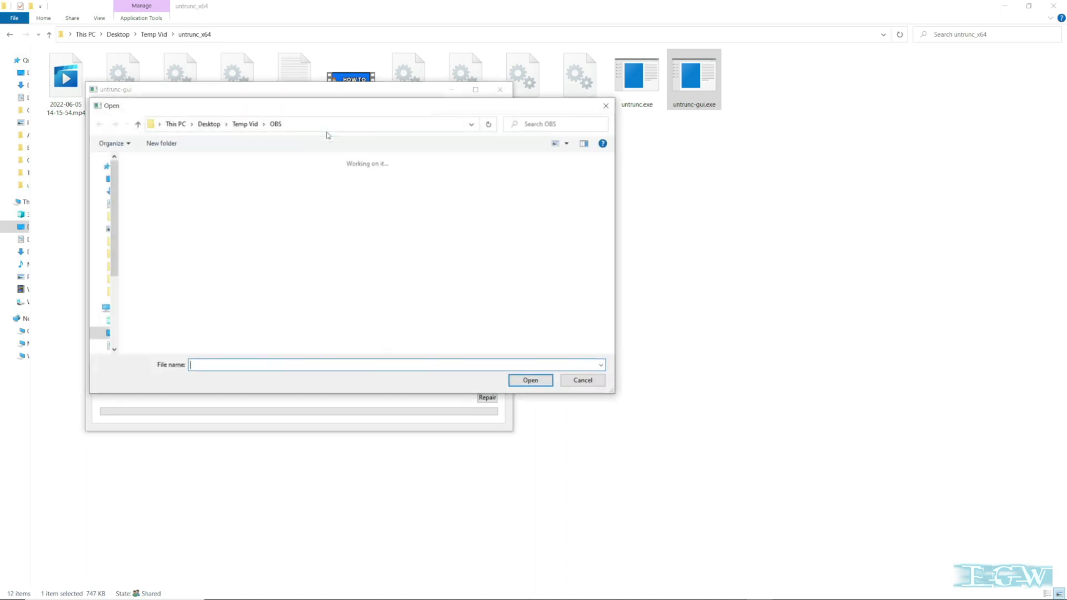
{"action": "left_click", "coordinate": [163, 186]}
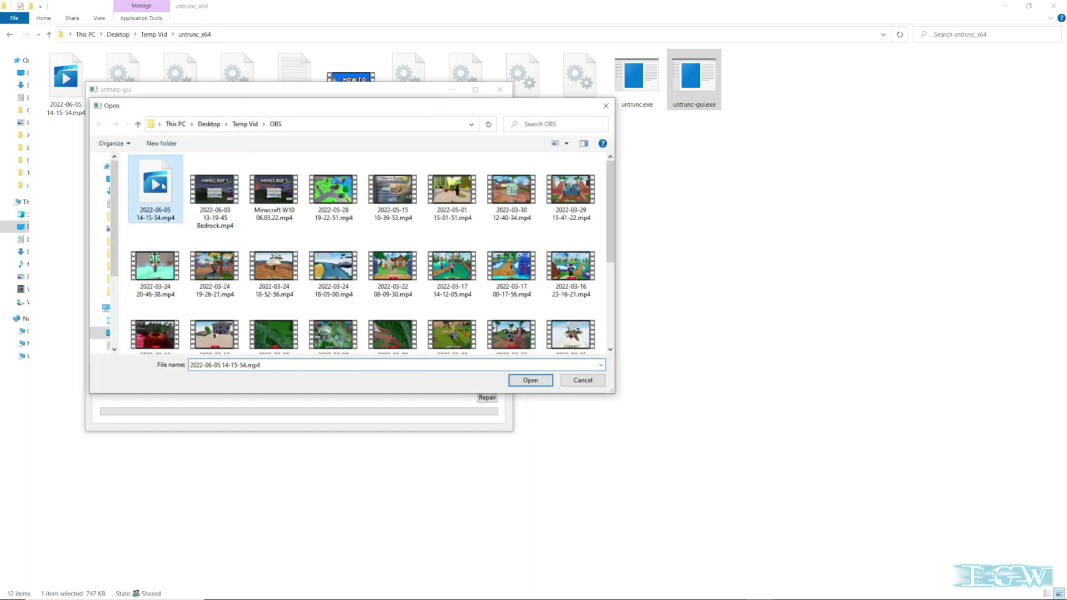
{"action": "left_click", "coordinate": [530, 381]}
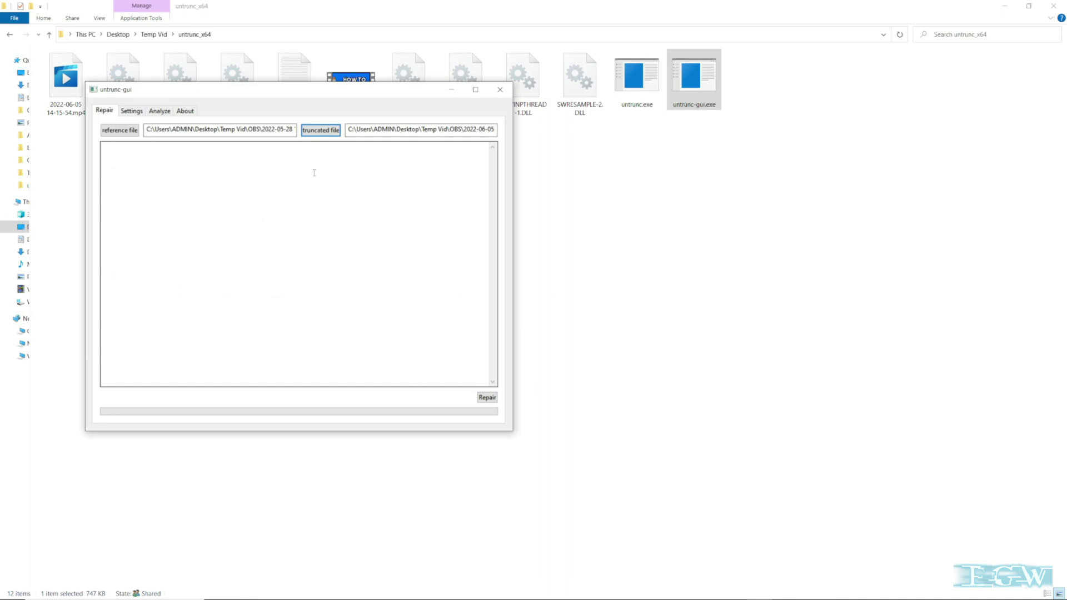
{"action": "left_click", "coordinate": [488, 398]}
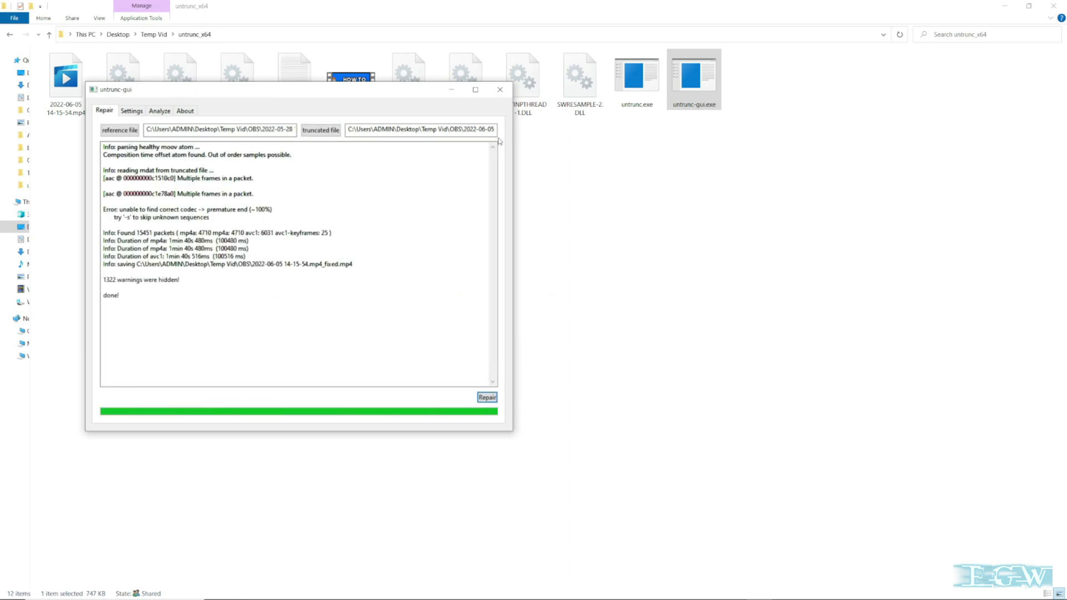
{"action": "left_click", "coordinate": [502, 90]}
{"action": "key", "text": "BackSpace"}
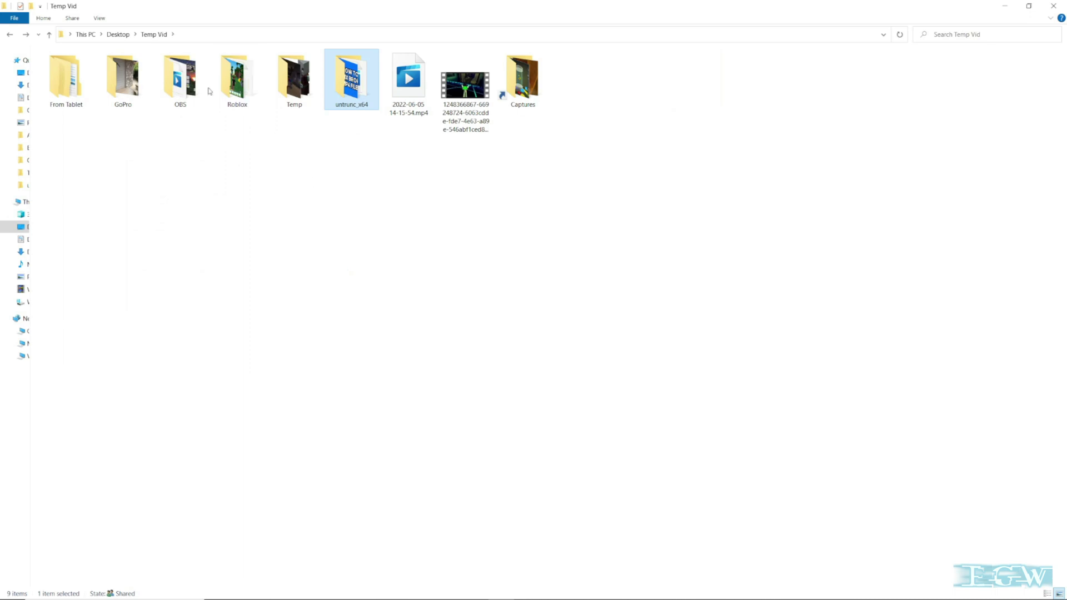
{"action": "double_click", "coordinate": [180, 78]}
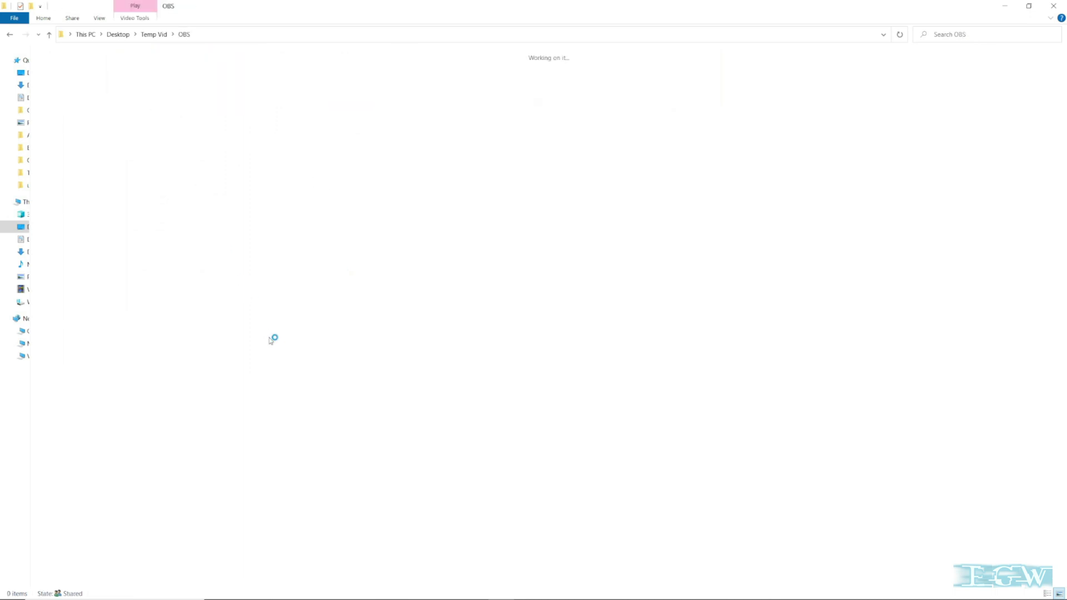
{"action": "left_click", "coordinate": [1029, 8]}
{"action": "left_click_drag", "start_coordinate": [860, 77], "coordinate": [637, 58]}
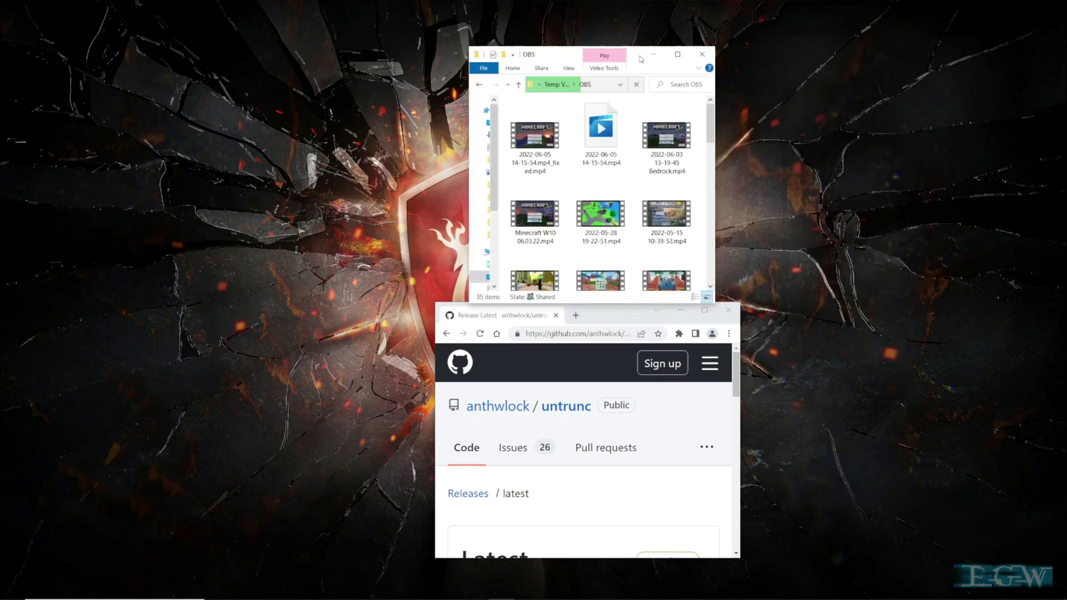
{"action": "left_click", "coordinate": [517, 143]}
{"action": "double_click", "coordinate": [516, 143]}
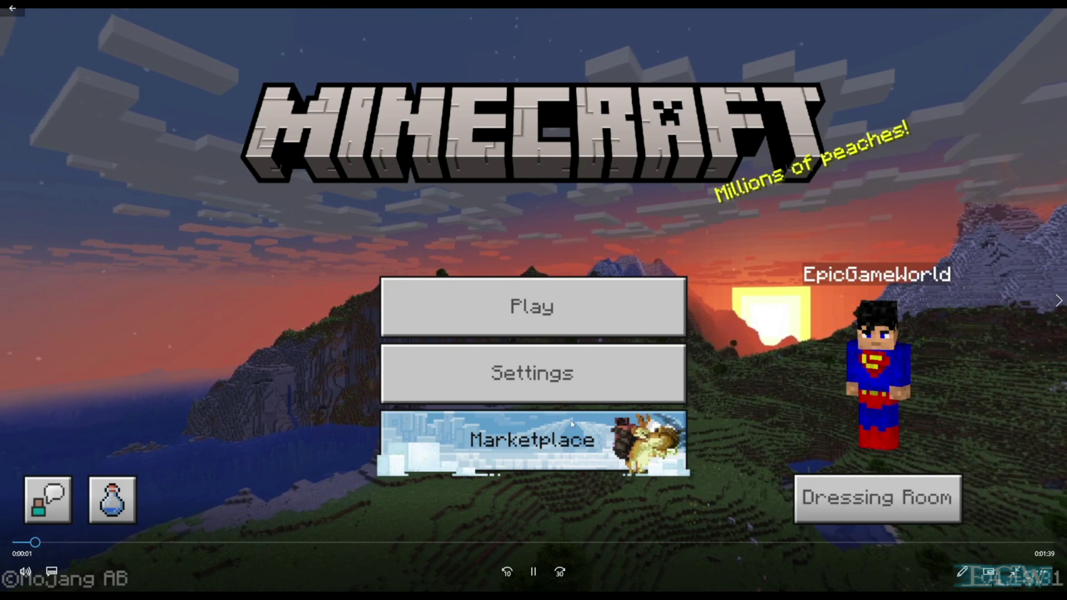
Step: Test pause and resume, then seek to about 0:00:50 and 0:01:05 in the repaired video
{"action": "left_click", "coordinate": [51, 571]}
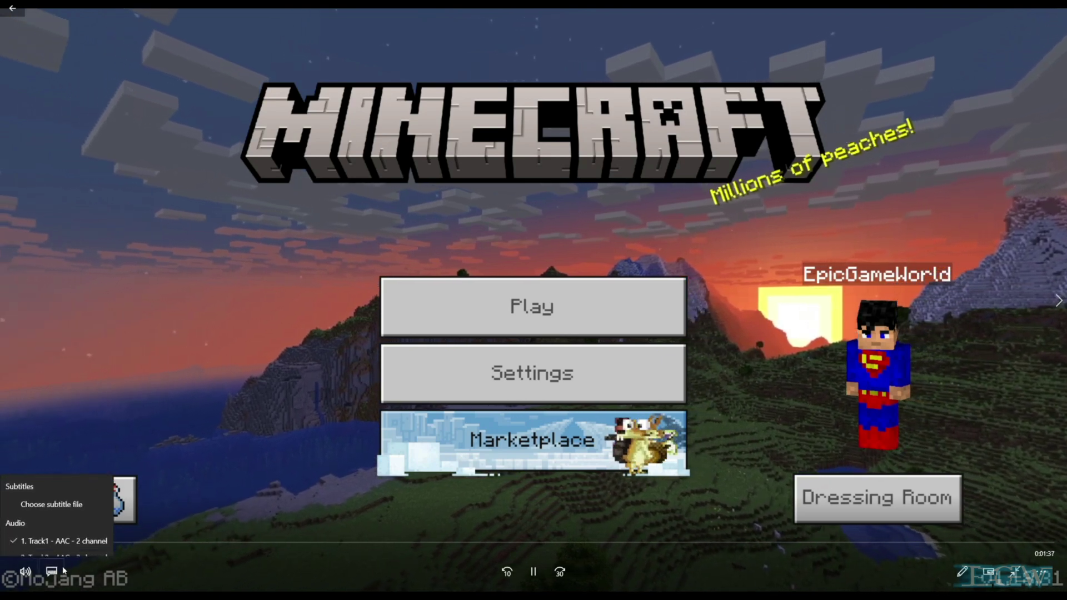
{"action": "left_click", "coordinate": [248, 382]}
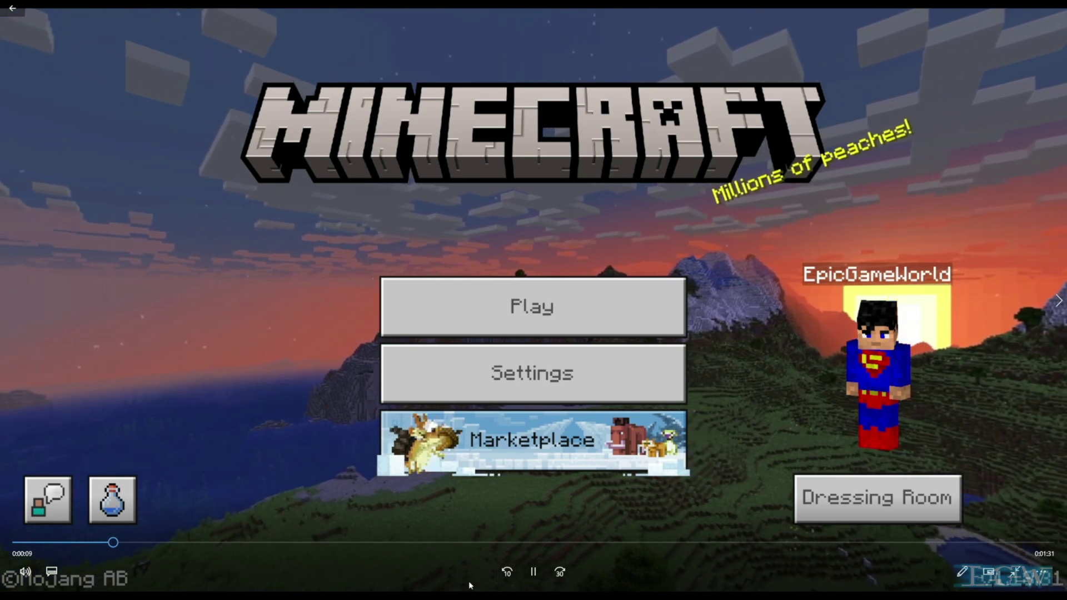
{"action": "left_click", "coordinate": [533, 571]}
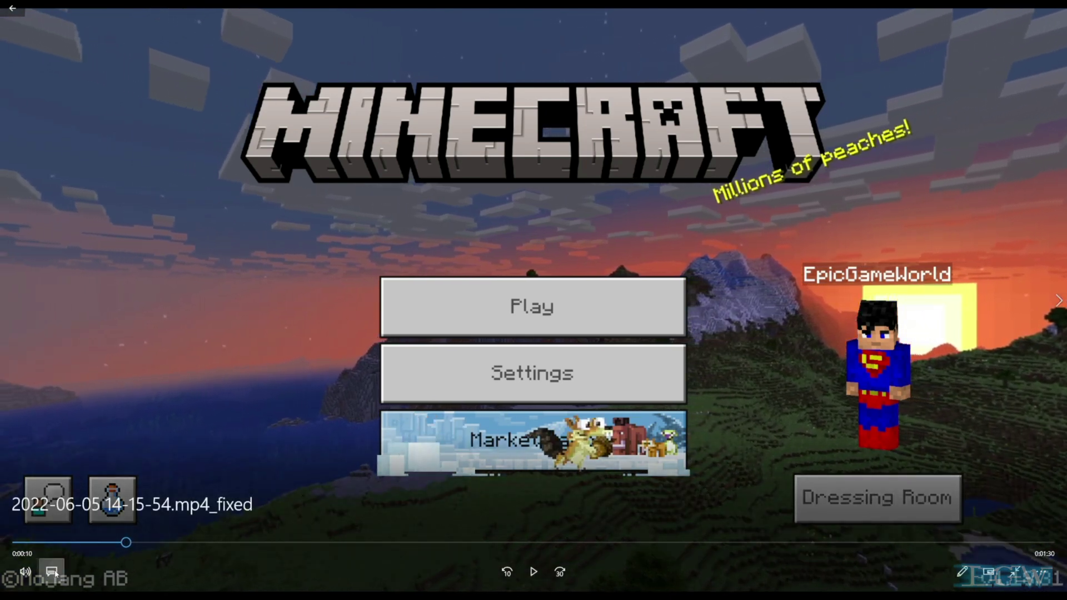
{"action": "left_click", "coordinate": [533, 572]}
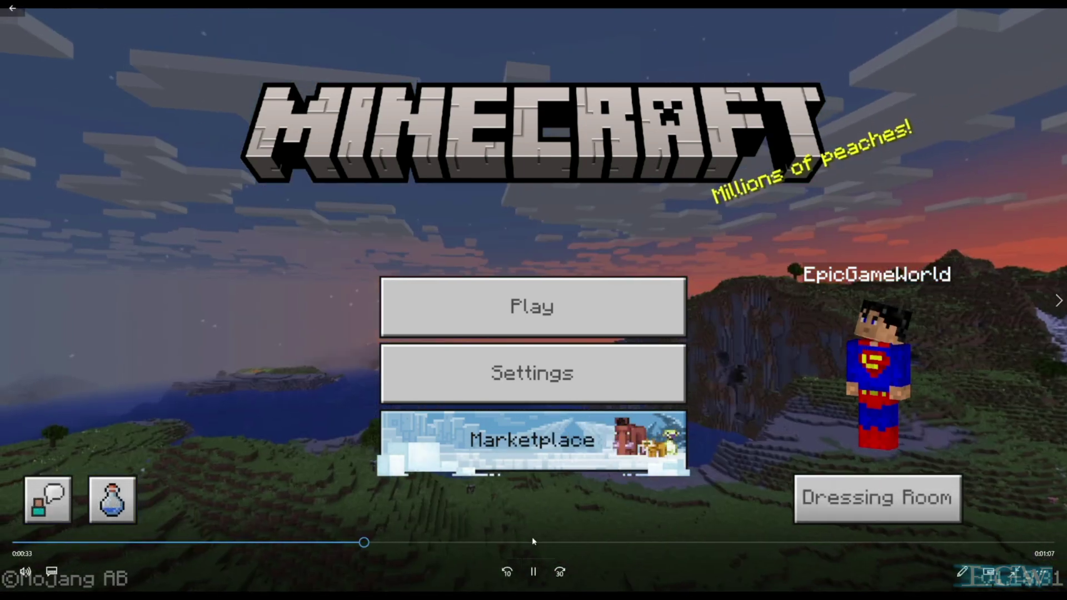
{"action": "left_click", "coordinate": [532, 541]}
{"action": "left_click", "coordinate": [687, 542]}
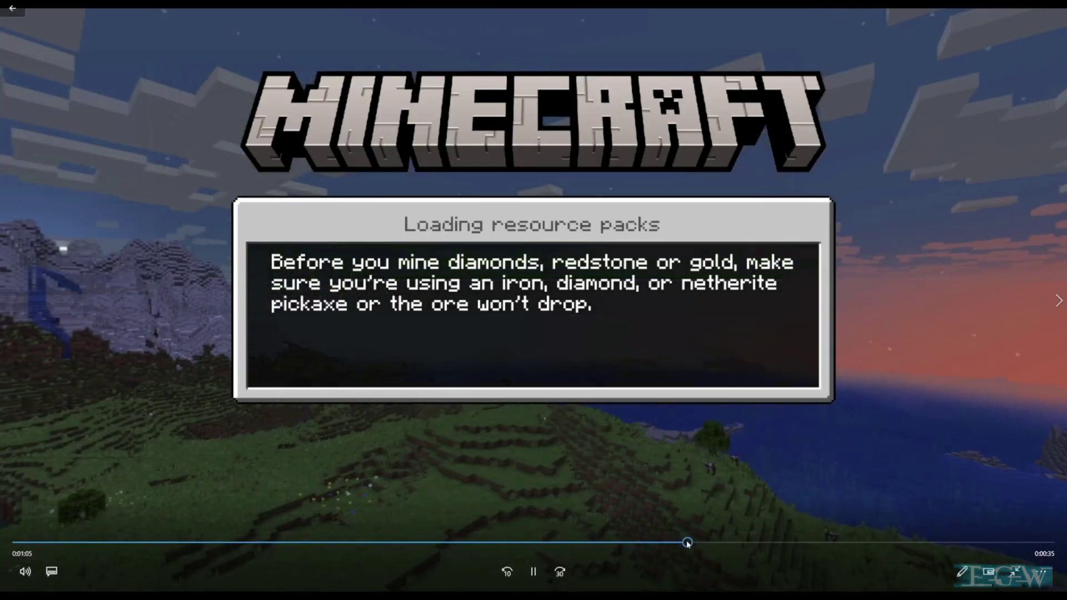
{"action": "left_click_drag", "start_coordinate": [687, 543], "coordinate": [647, 544]}
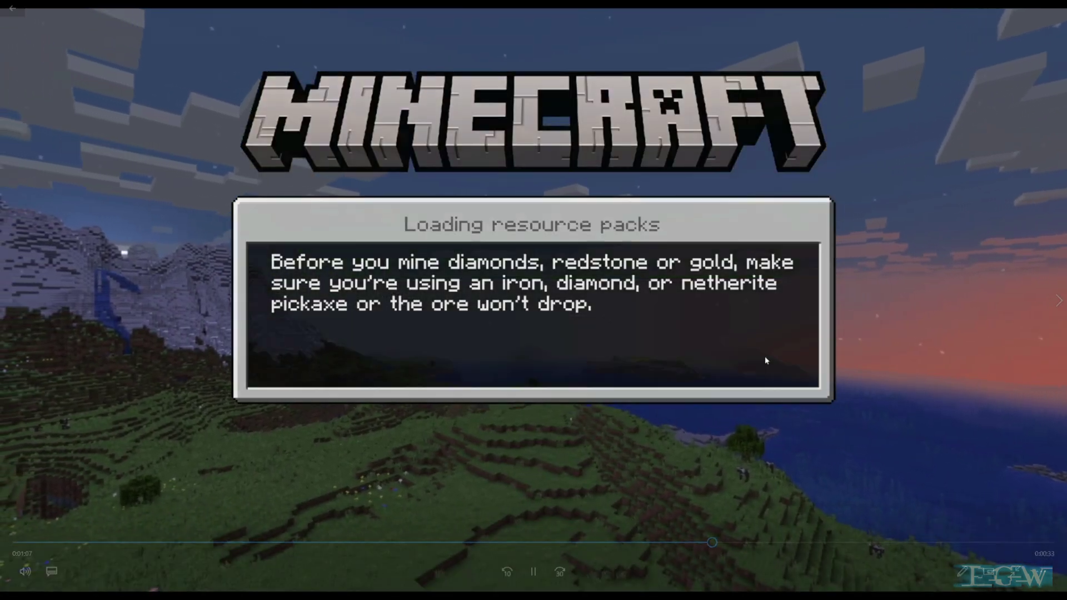
Step: Switch the audio to Track2, pause playback, and close the video player
{"action": "mouse_move", "coordinate": [695, 469]}
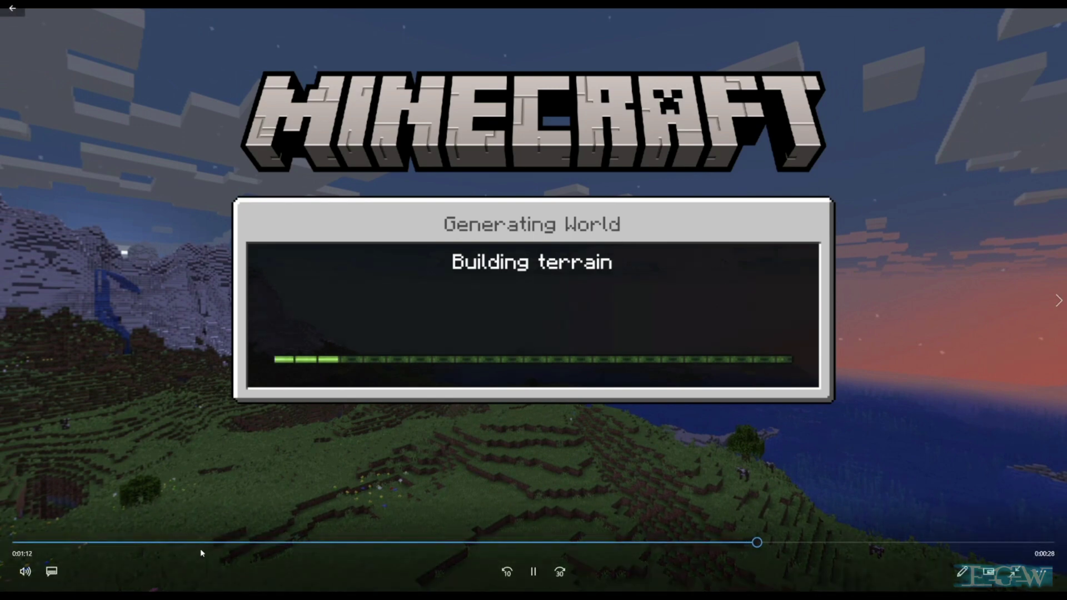
{"action": "left_click", "coordinate": [51, 571]}
{"action": "left_click", "coordinate": [62, 546]}
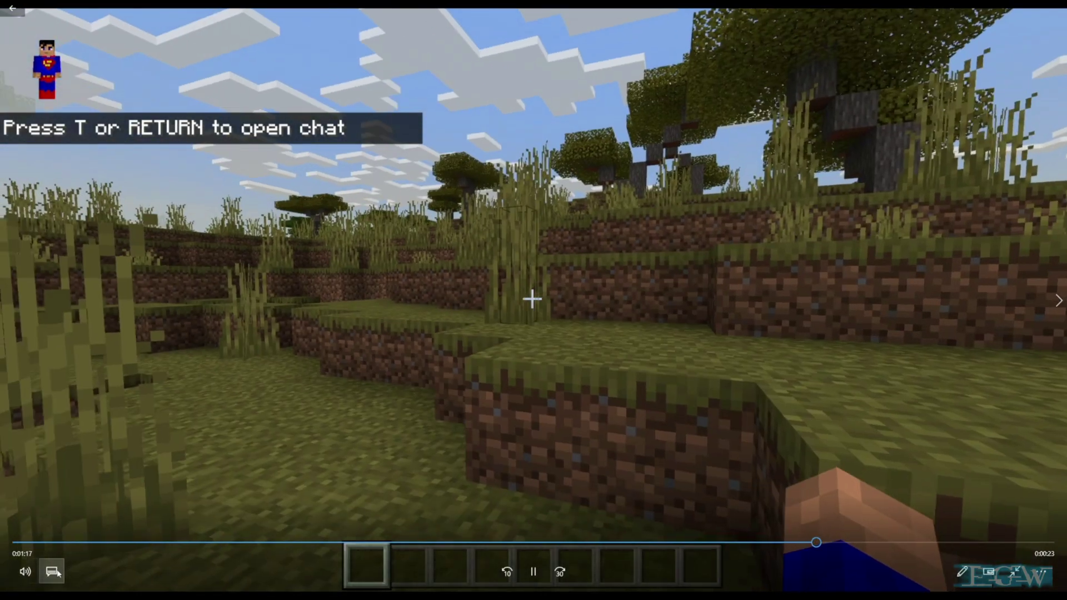
{"action": "left_click", "coordinate": [52, 571]}
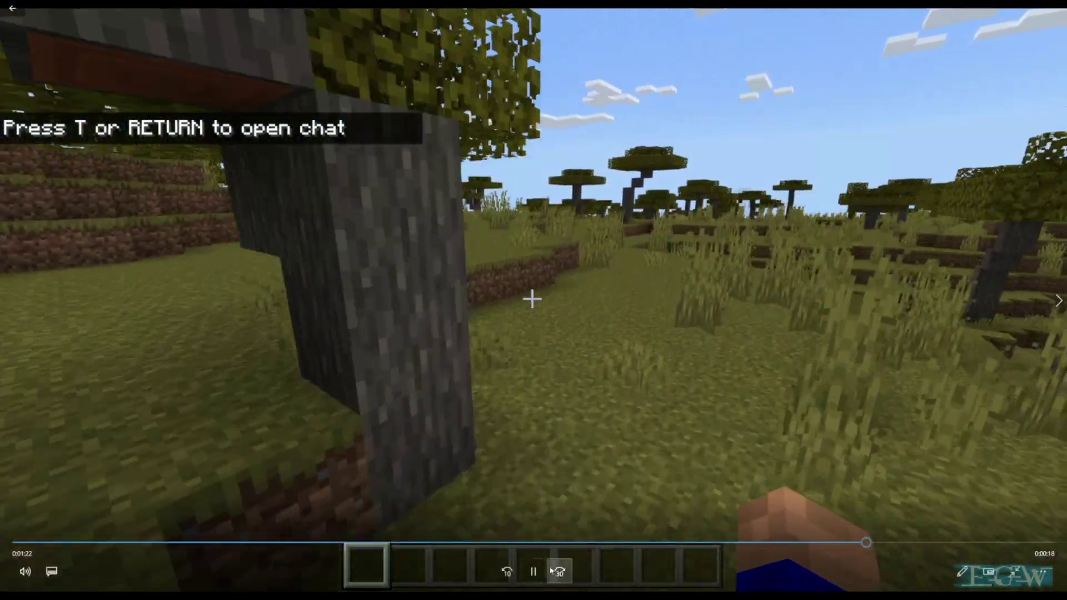
{"action": "left_click", "coordinate": [533, 572]}
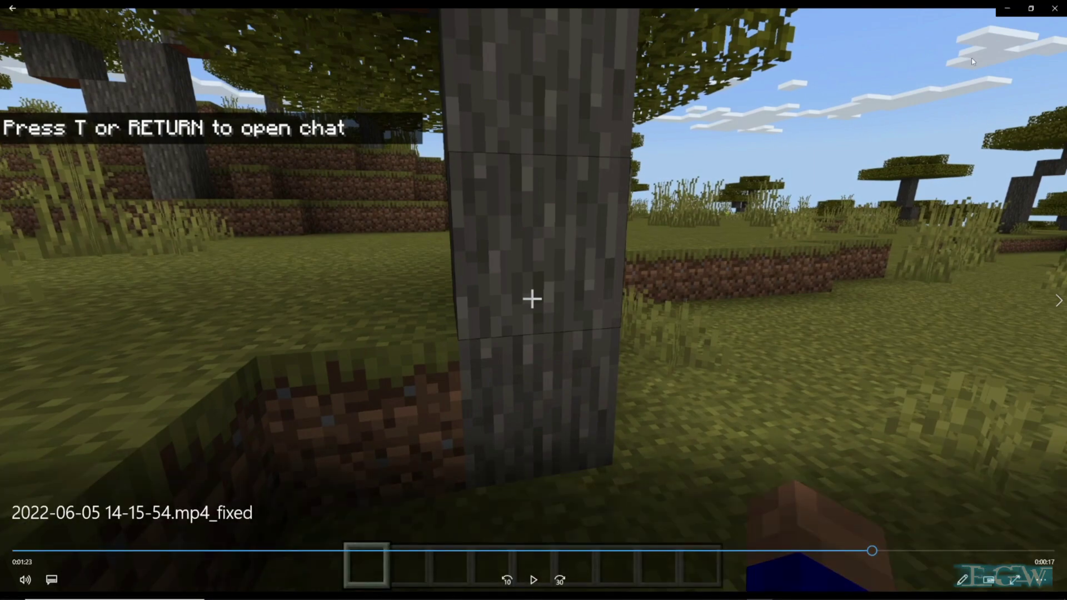
{"action": "left_click", "coordinate": [1055, 8]}
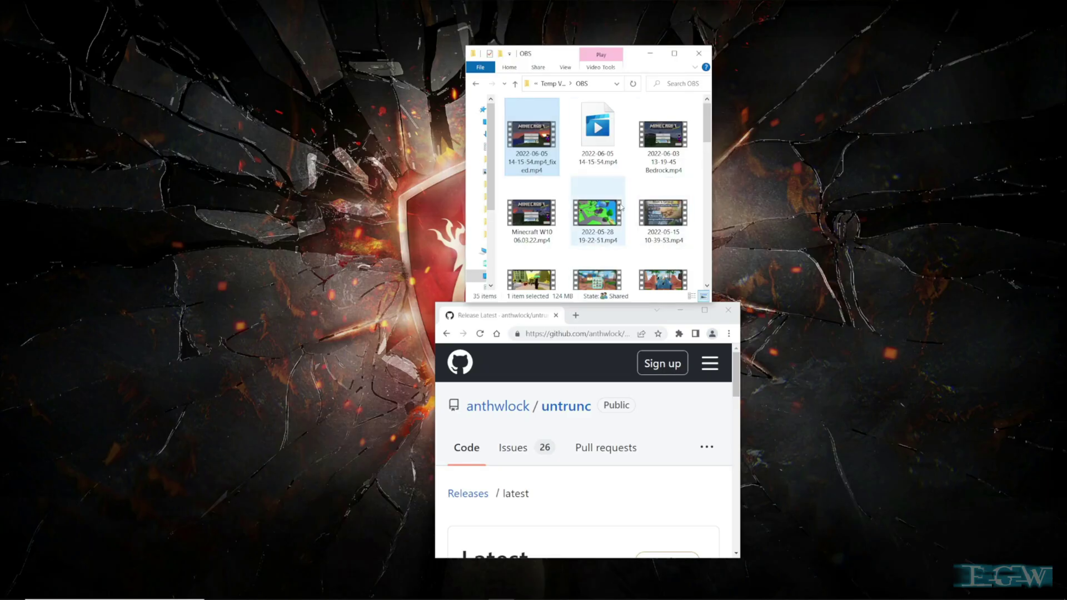
Step: Maximize the Chrome window showing the untrunc latest release page
{"action": "left_click", "coordinate": [705, 310]}
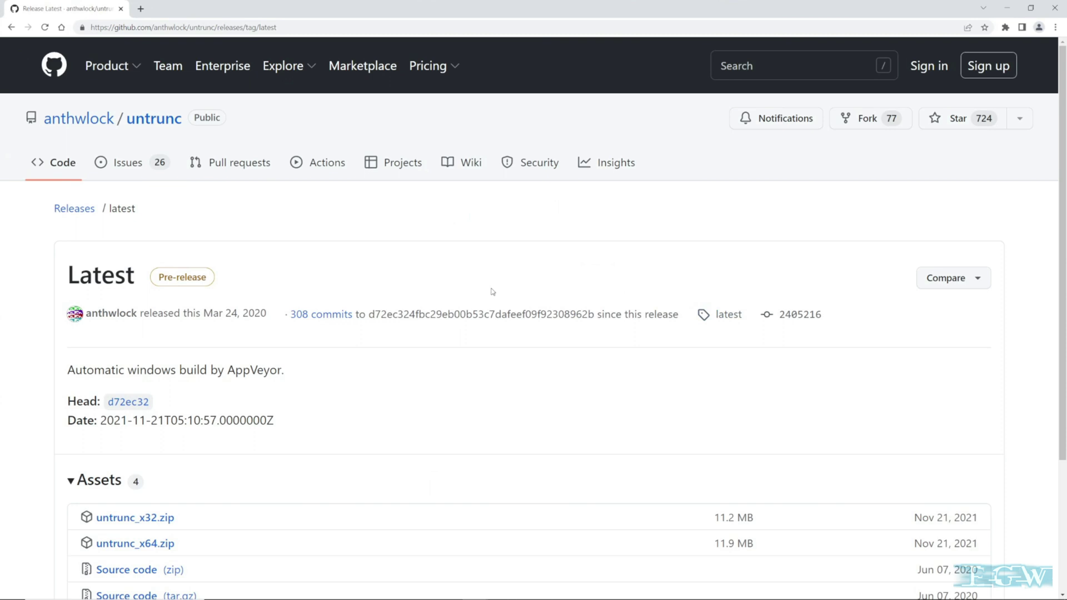